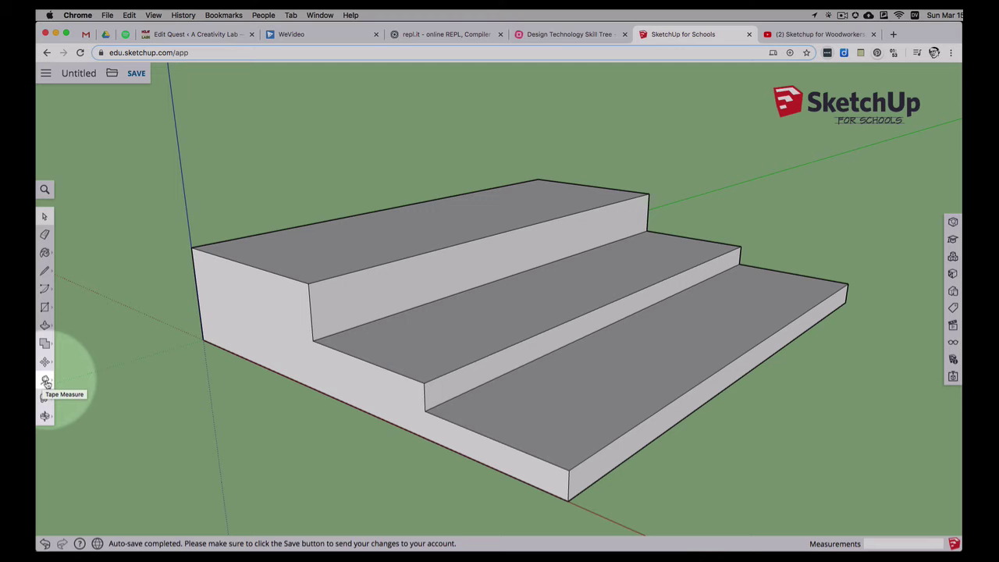
# - Measure the depth of the top step and the height of its riser with the Tape Measure
pyautogui.click(45, 381)
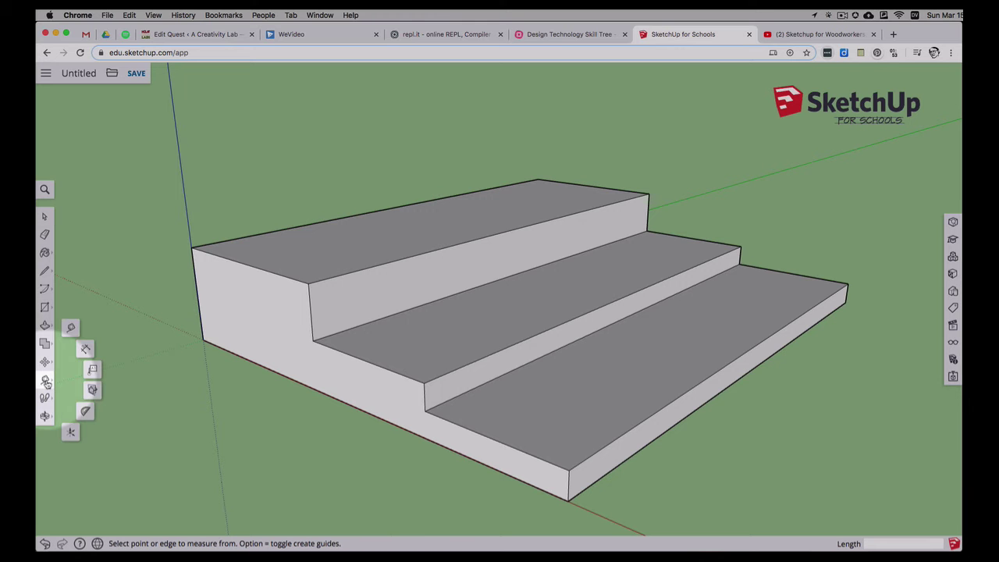
pyautogui.click(69, 329)
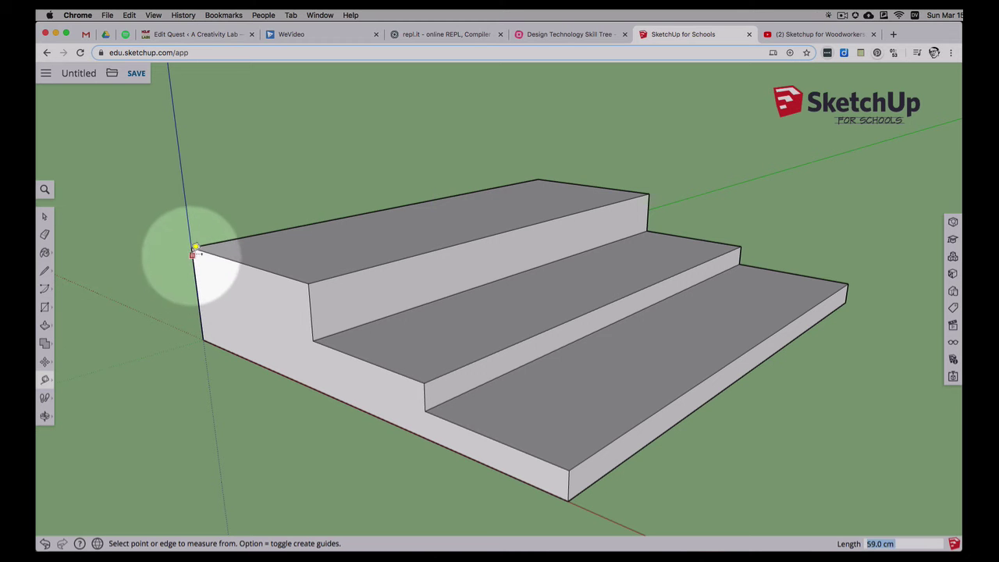
pyautogui.click(192, 246)
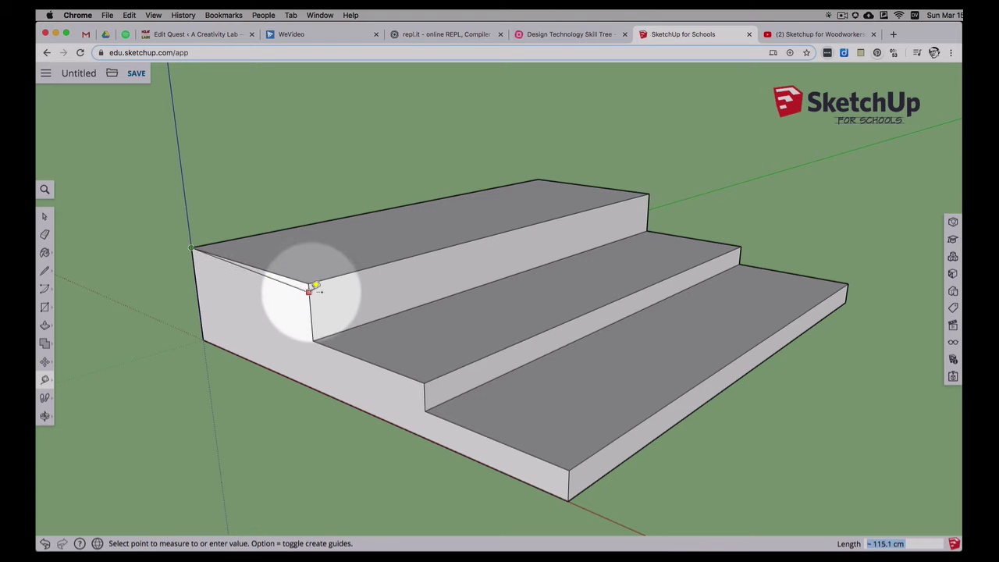
pyautogui.moveTo(315, 279)
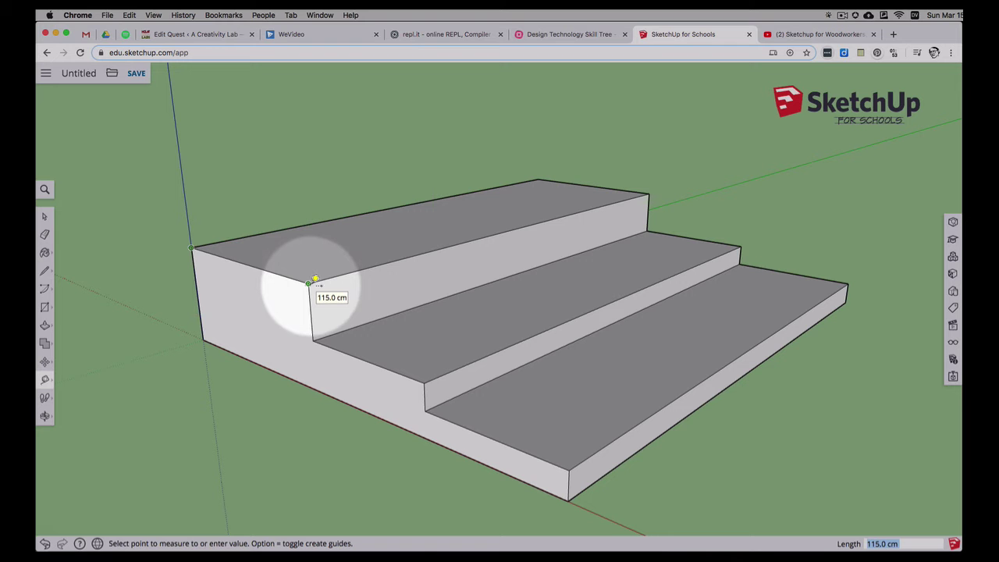
pyautogui.click(312, 281)
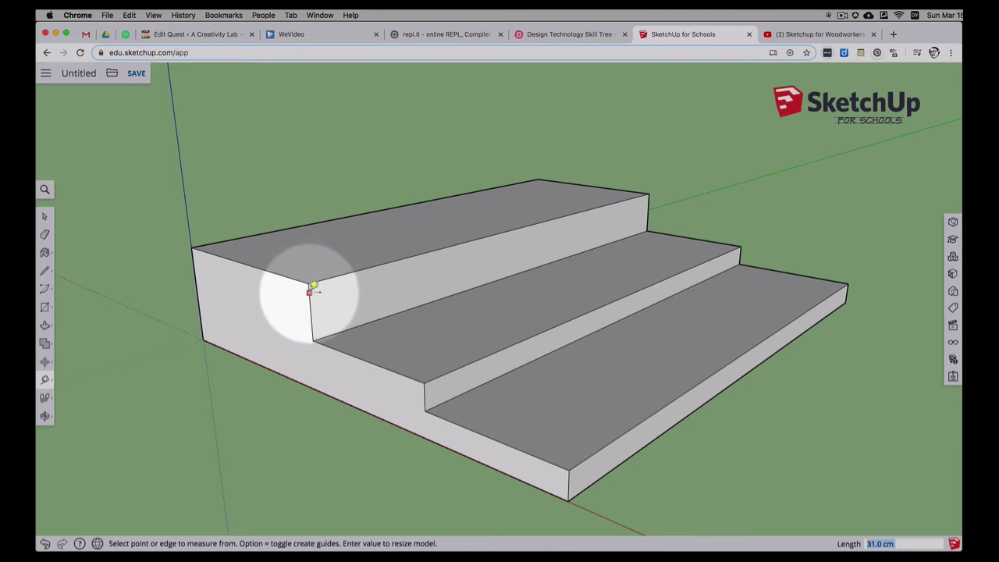
pyautogui.click(311, 284)
pyautogui.click(317, 336)
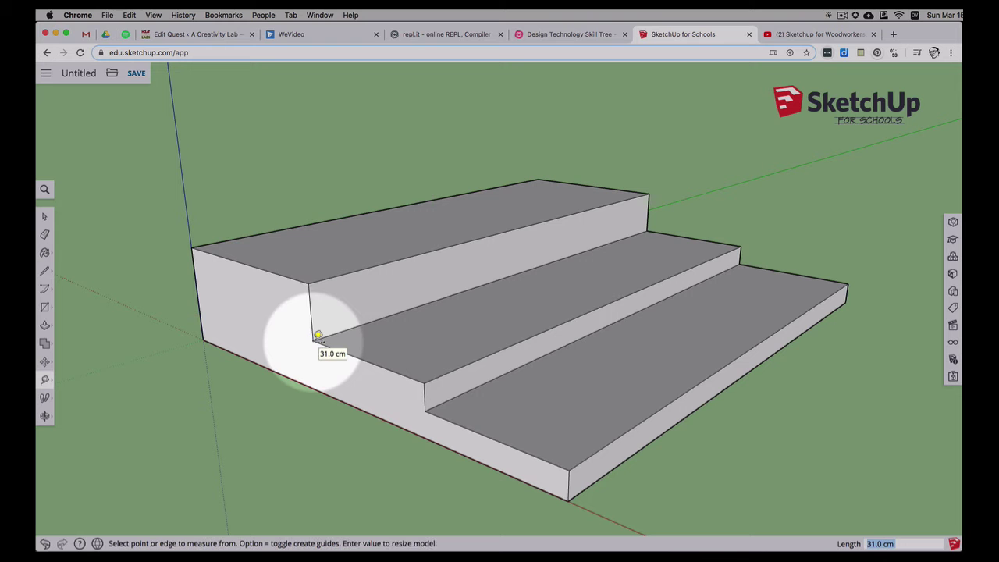
# - Create a diagonal guide line from the inner corner of the middle step to the side's bottom edge and delete it
pyautogui.click(312, 341)
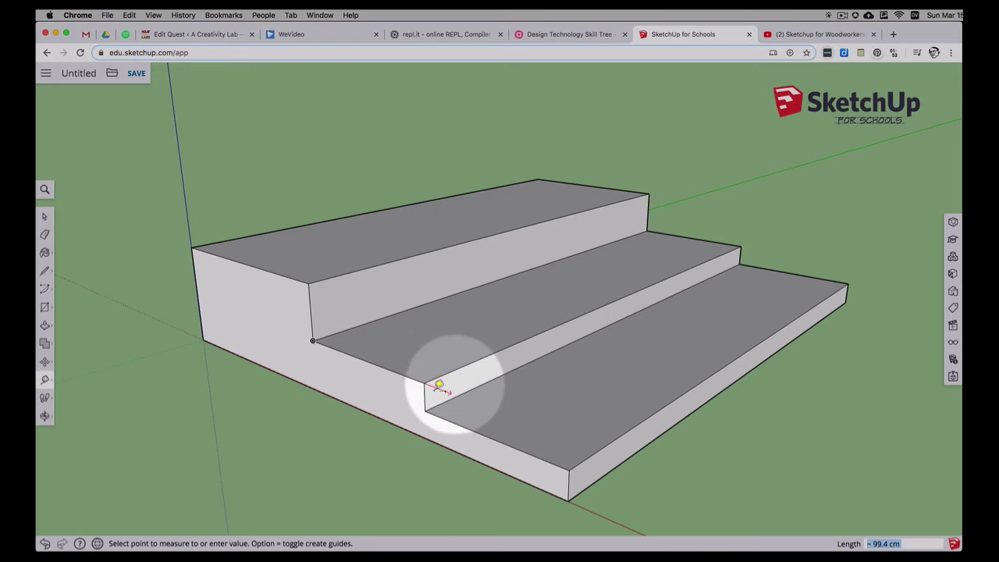
pyautogui.click(425, 435)
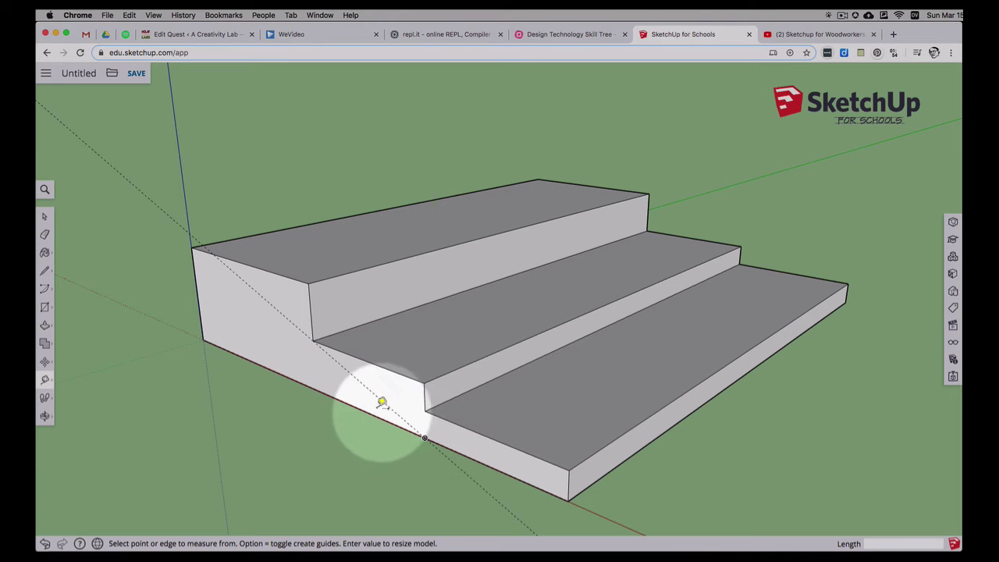
pyautogui.click(314, 340)
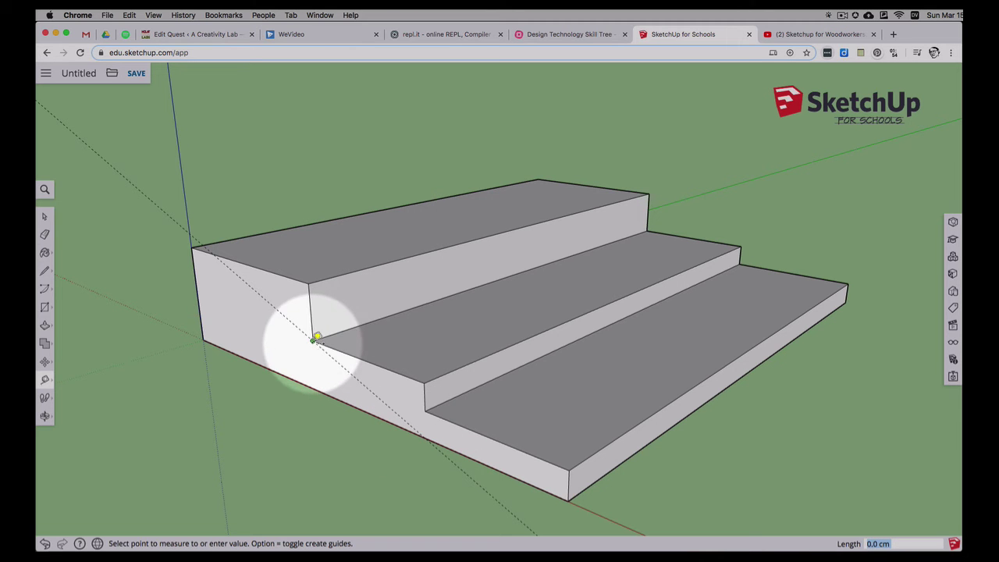
pyautogui.click(42, 218)
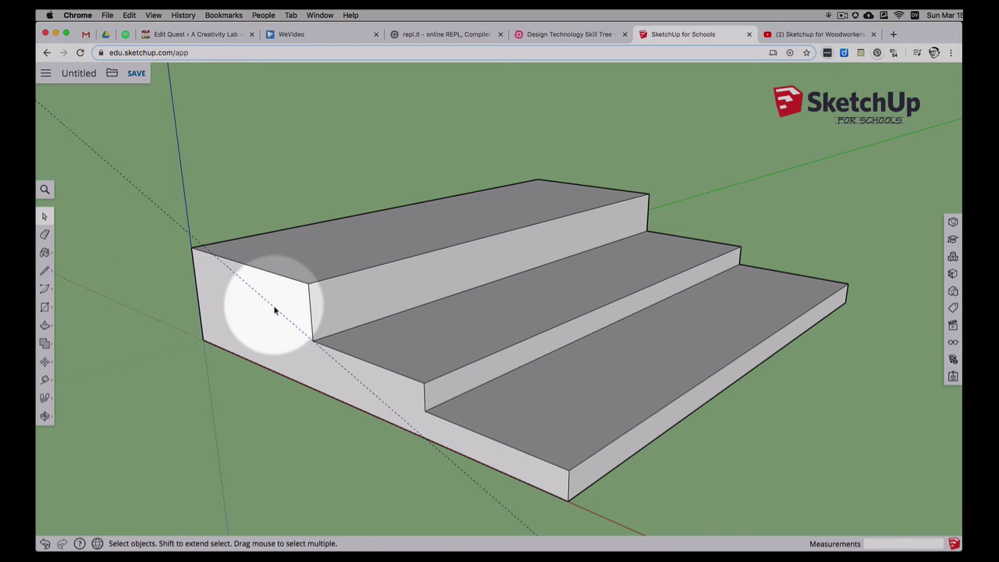
pyautogui.press('Delete')
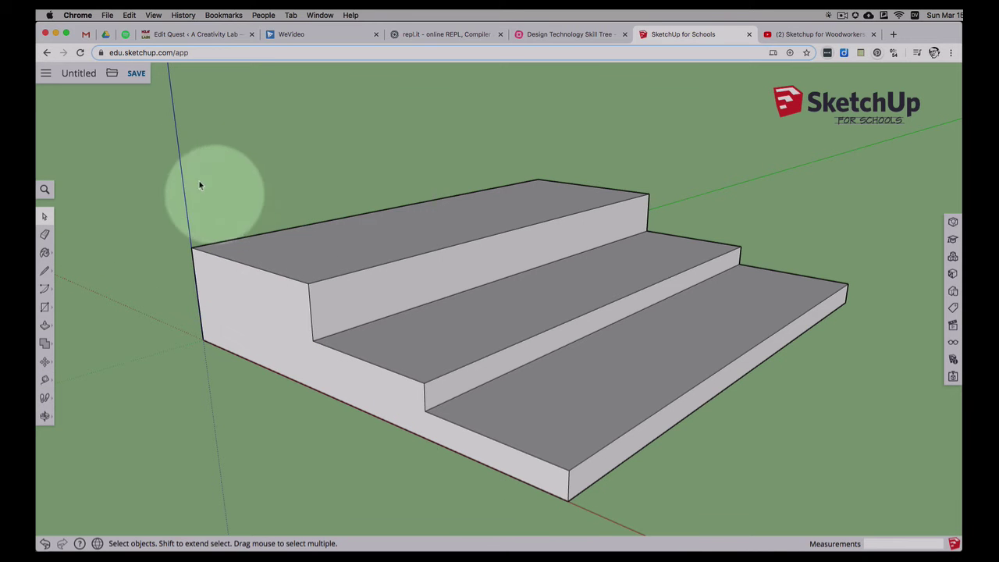
# - Try enclosing window selections on the whole staircase, its upper side edges and its side face, and clear the selection
pyautogui.moveTo(157, 133); pyautogui.dragTo(873, 525)
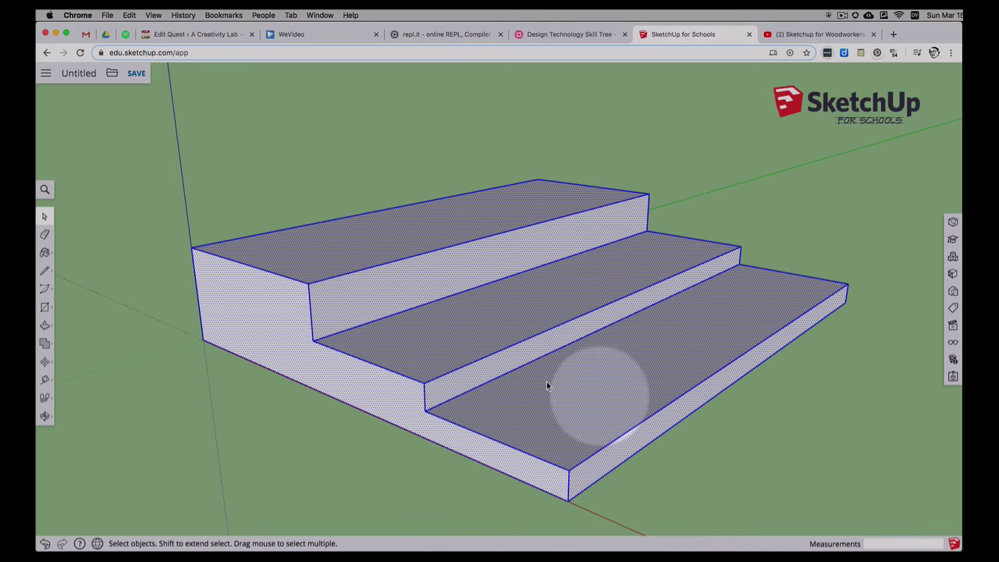
pyautogui.click(157, 156)
pyautogui.moveTo(138, 143); pyautogui.dragTo(498, 401)
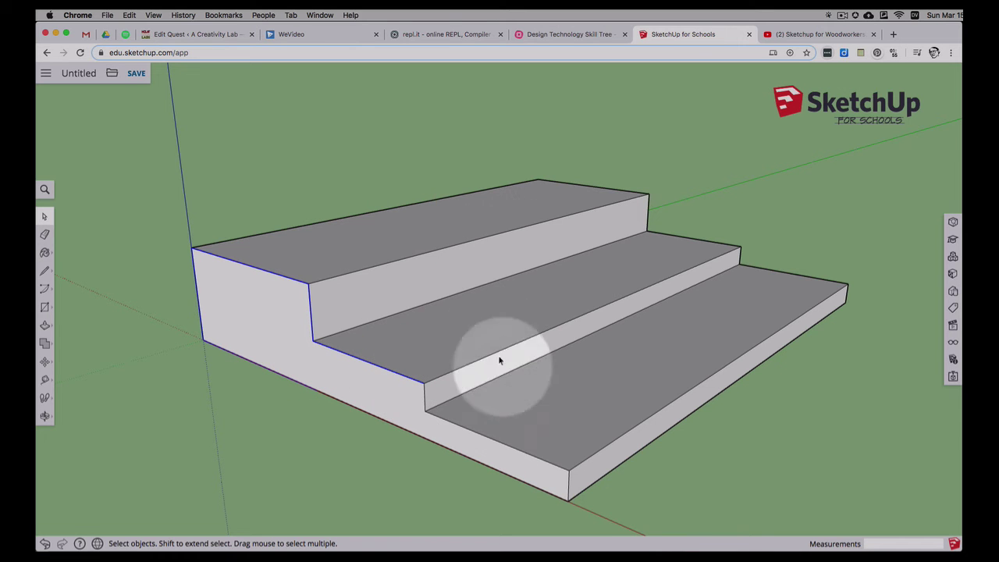
pyautogui.moveTo(157, 145); pyautogui.dragTo(582, 513)
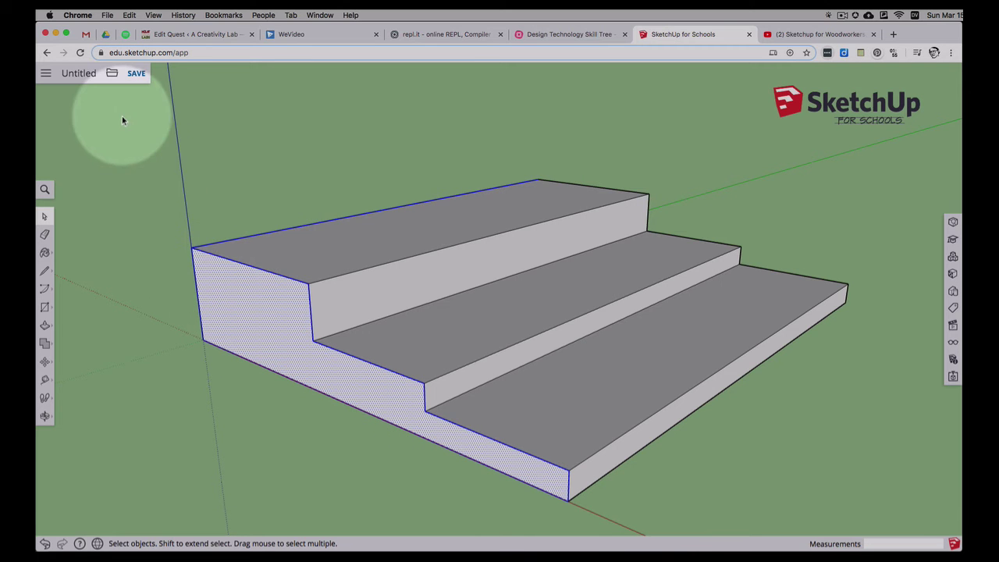
pyautogui.click(737, 418)
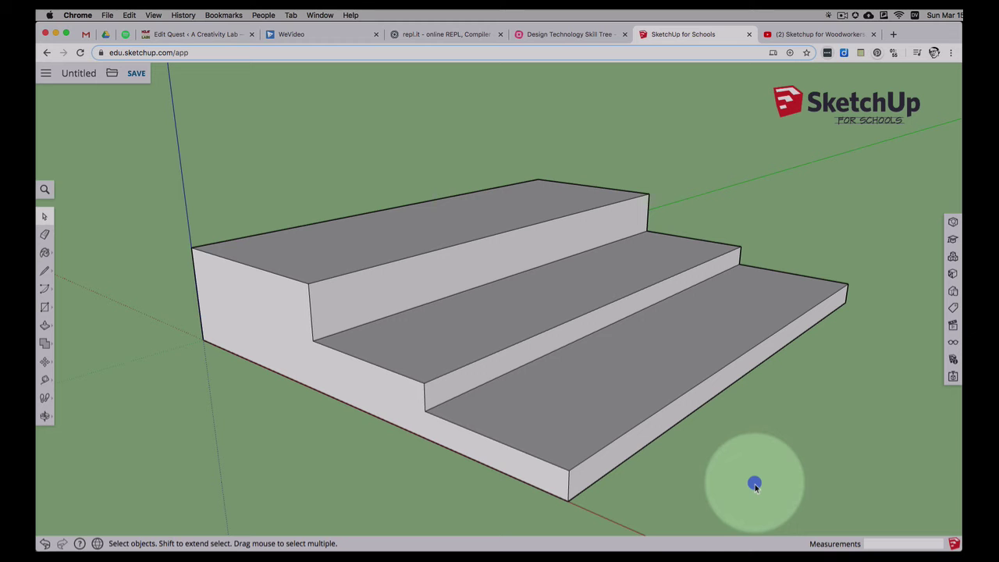
# - Try crossing selections on the front corner of the staircase, on all steps and on the lower two steps
pyautogui.moveTo(754, 483); pyautogui.dragTo(538, 436)
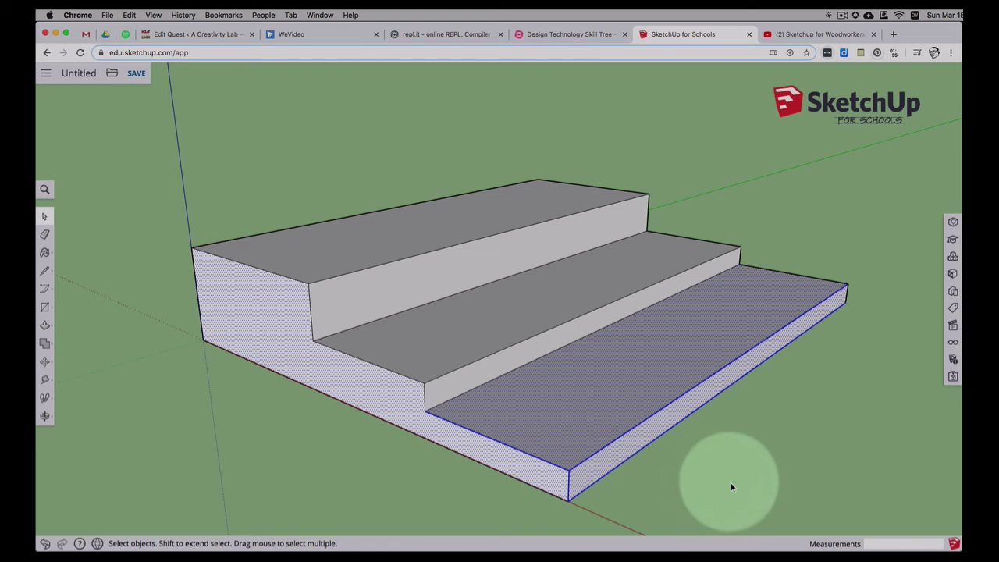
pyautogui.moveTo(733, 482); pyautogui.dragTo(280, 187)
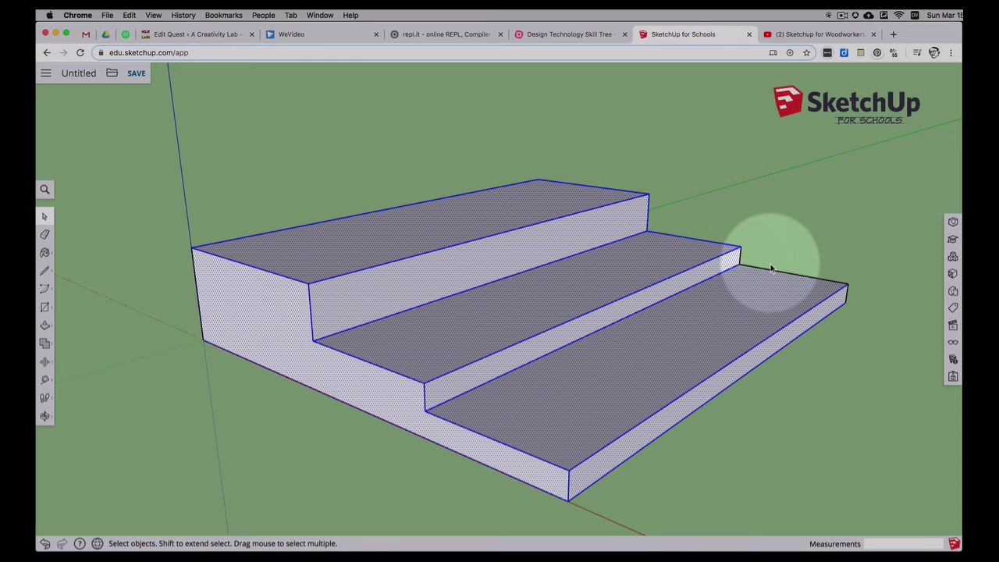
pyautogui.click(656, 467)
pyautogui.moveTo(664, 482); pyautogui.dragTo(408, 334)
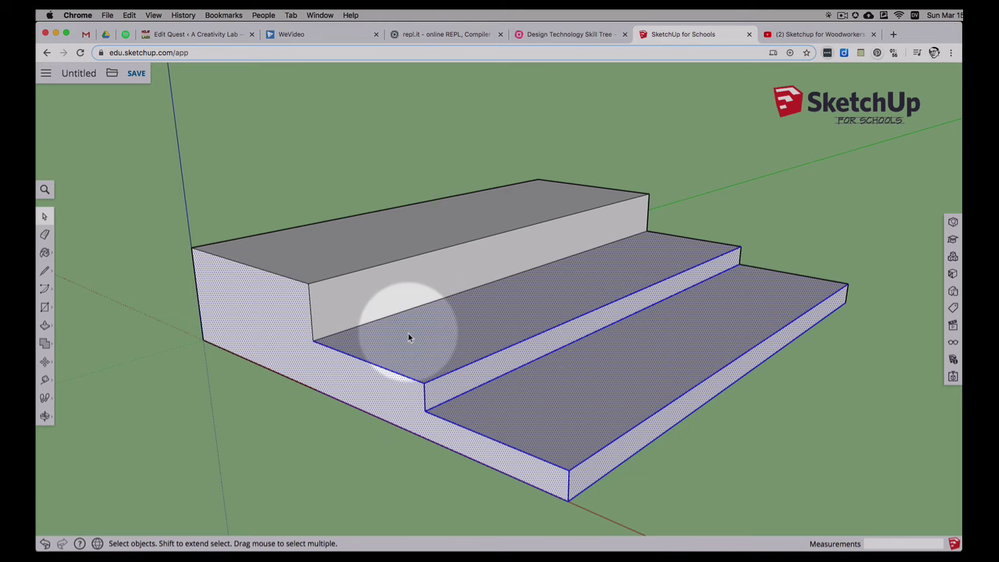
# - Select the entire staircase with an enclosing window and delete it
pyautogui.moveTo(176, 152); pyautogui.dragTo(479, 386)
pyautogui.moveTo(137, 120); pyautogui.dragTo(878, 516)
pyautogui.press('Delete')
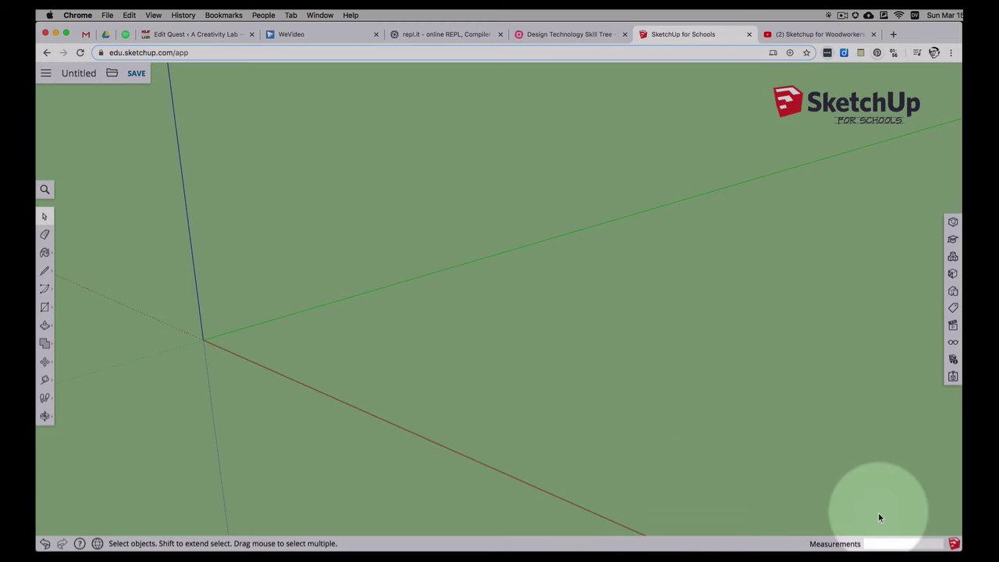
# - Draw a 1 by 100 cm rectangle on the ground plane, starting at the origin and running along the green axis
pyautogui.click(45, 307)
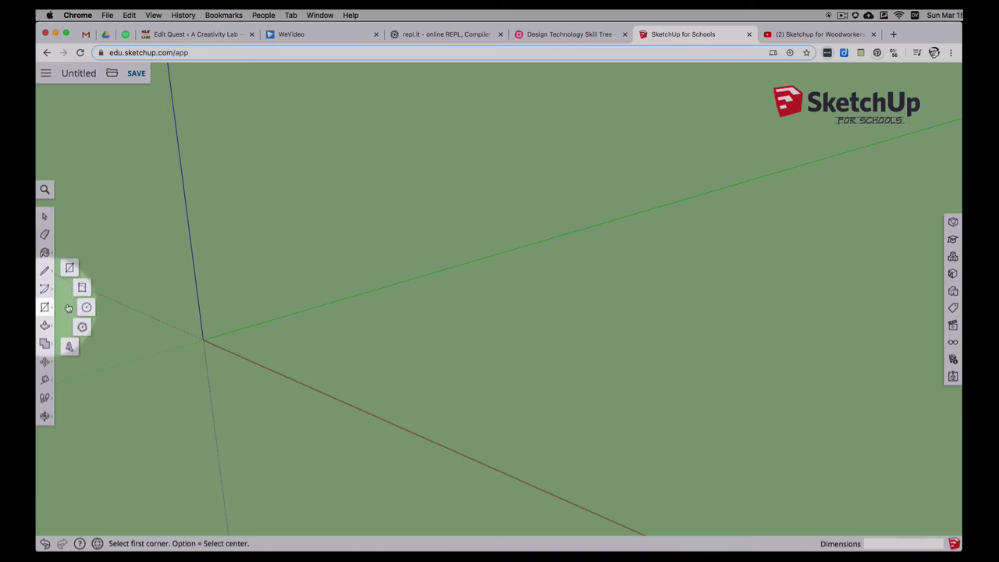
pyautogui.click(203, 338)
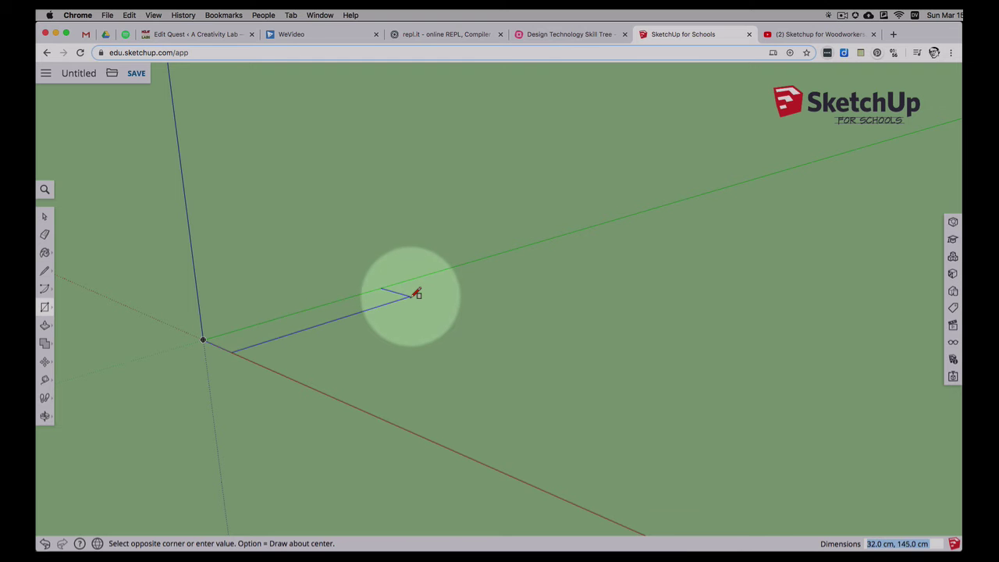
pyautogui.press('Escape')
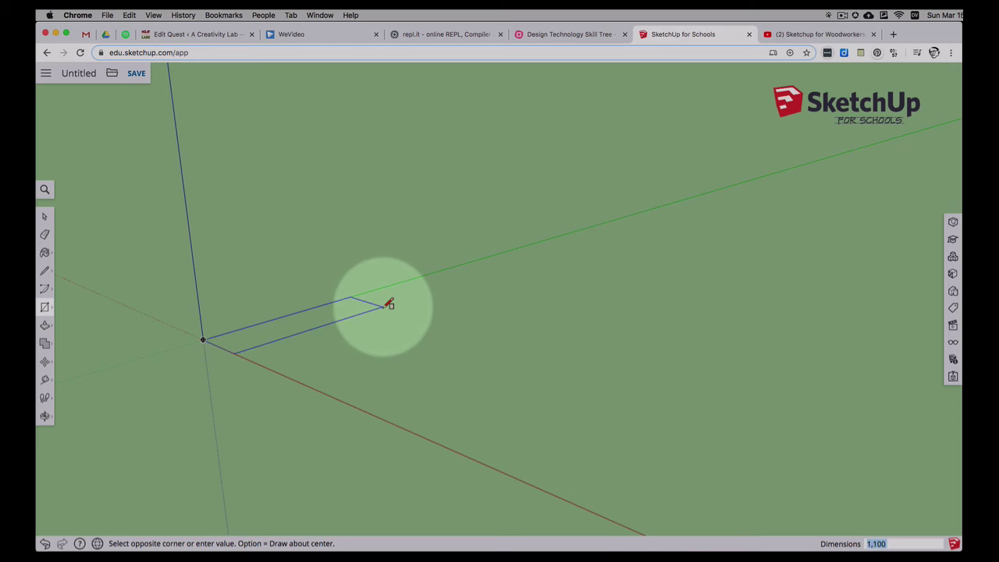
pyautogui.click(387, 304)
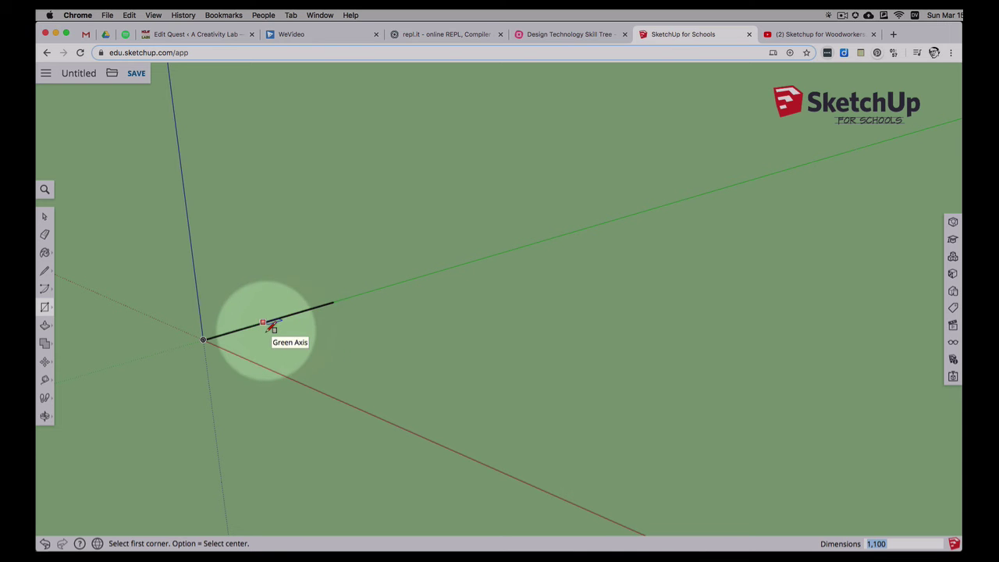
# - Inspect the thin 100 cm long rectangle up close and delete it completely
pyautogui.scroll(2, 254, 328)
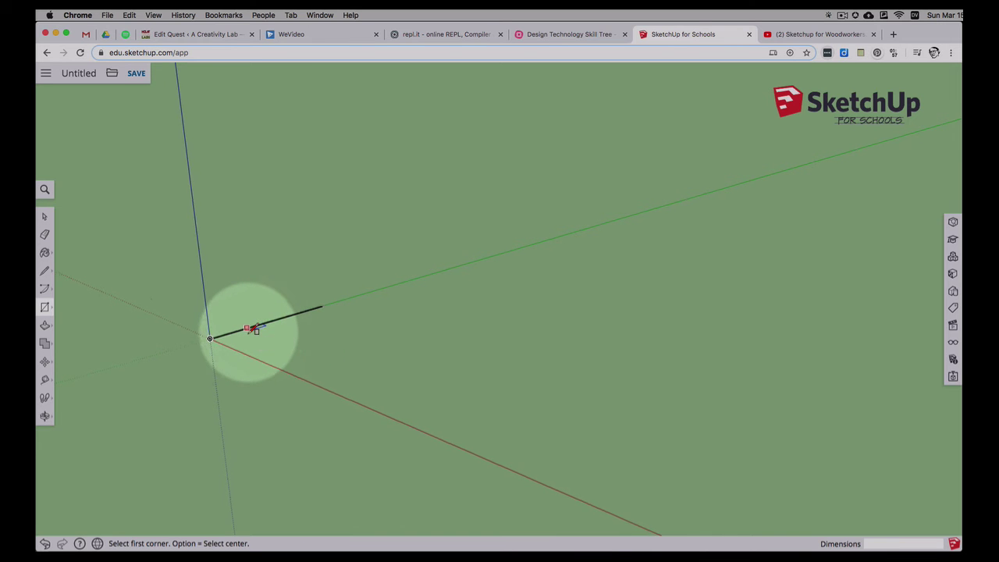
pyautogui.scroll(5, 254, 329)
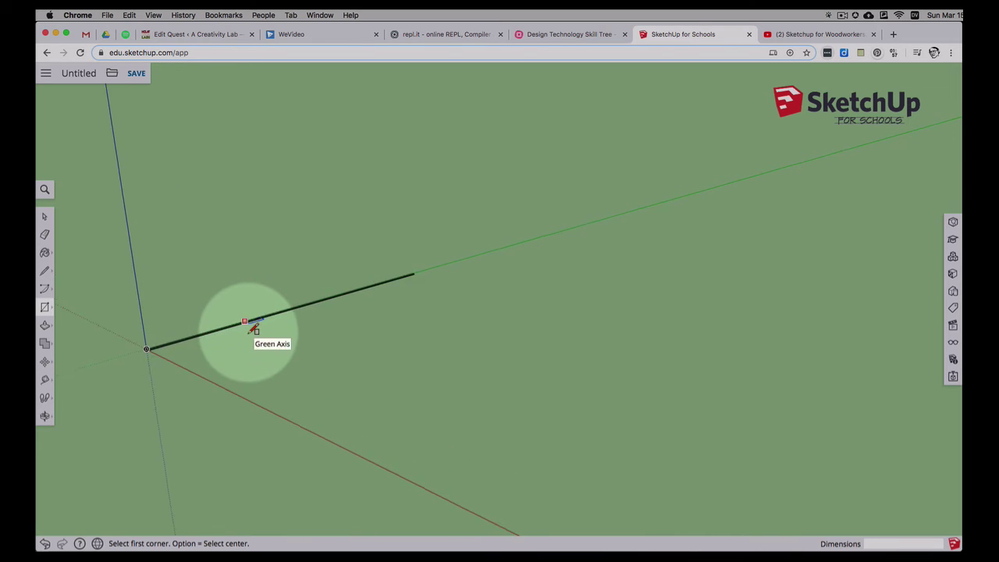
pyautogui.scroll(3, 253, 329)
pyautogui.press('o')
pyautogui.moveTo(240, 334); pyautogui.dragTo(382, 340)
pyautogui.press('r')
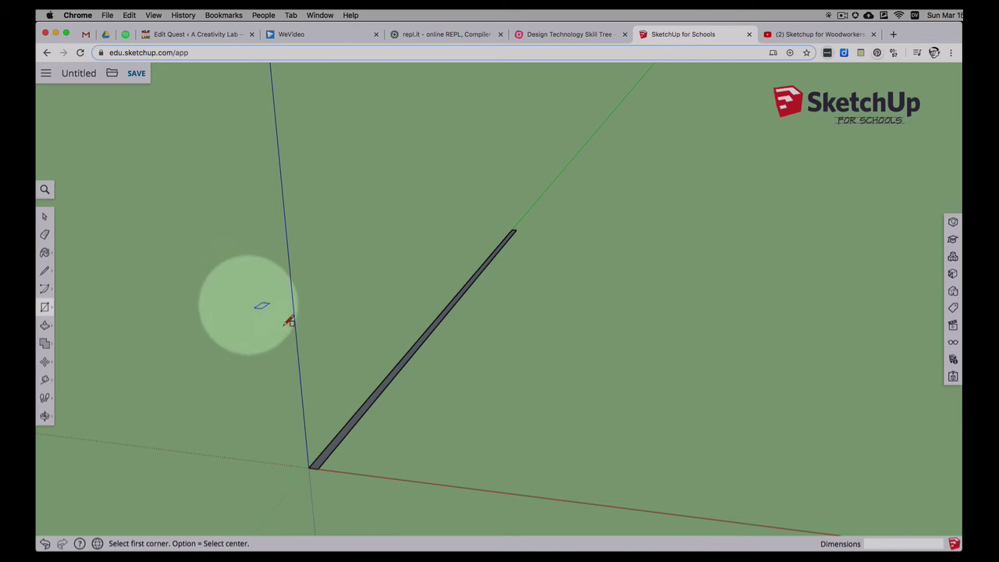
pyautogui.moveTo(366, 403); pyautogui.dragTo(263, 392, button='middle')
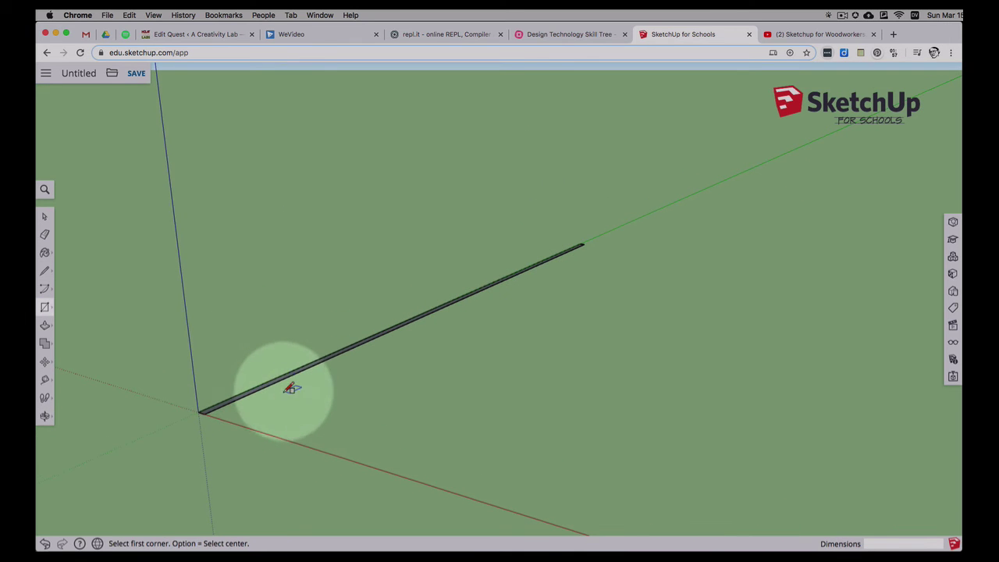
pyautogui.click(44, 215)
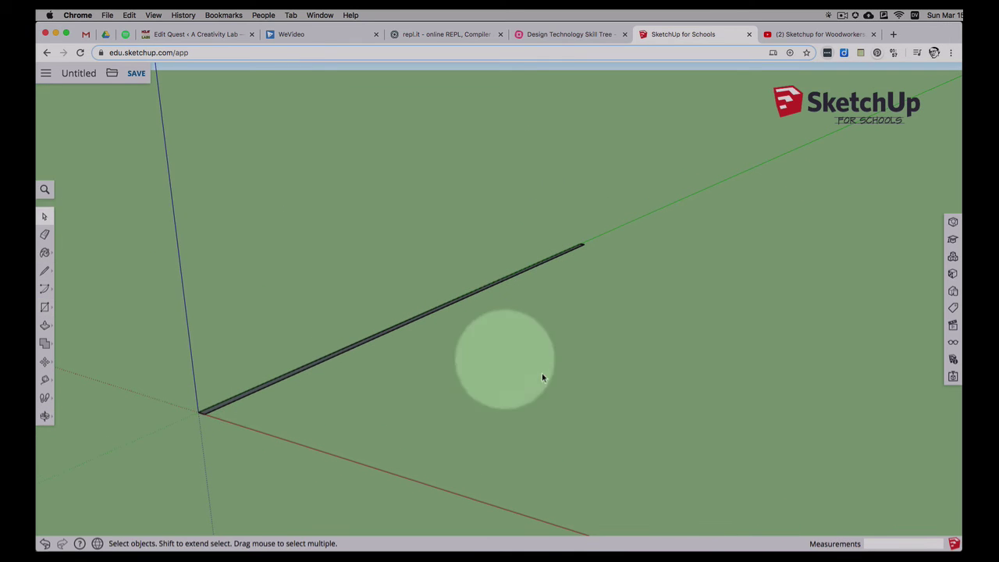
pyautogui.moveTo(674, 492); pyautogui.dragTo(181, 227)
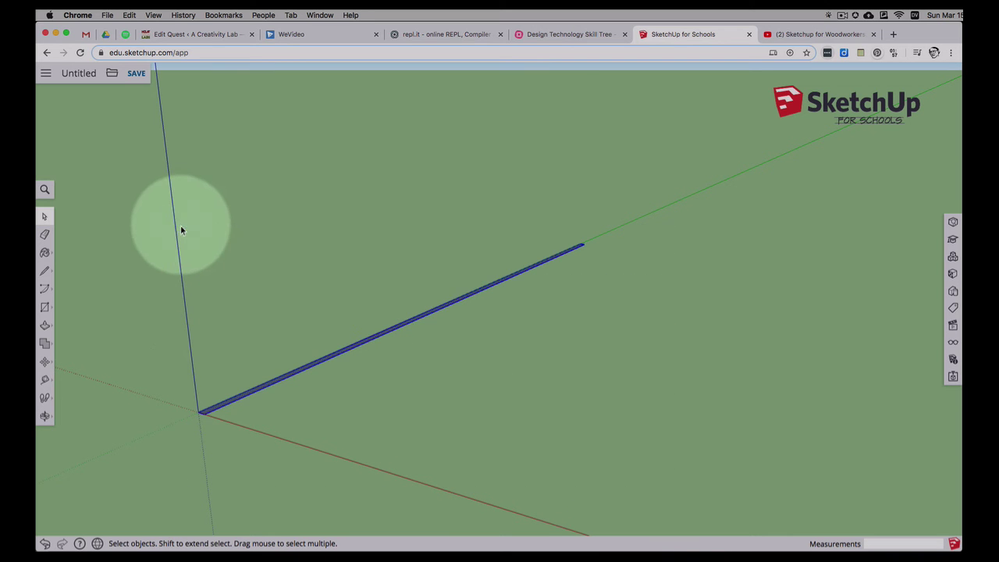
pyautogui.press('Delete')
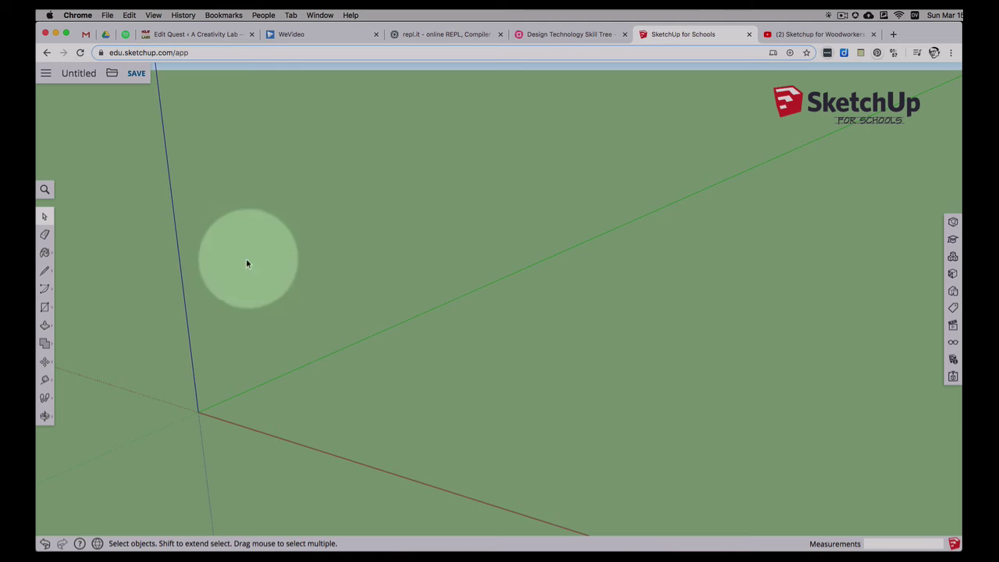
# - Draw a 1 by 50 cm rectangle on the ground plane from the origin along the green axis
pyautogui.click(44, 303)
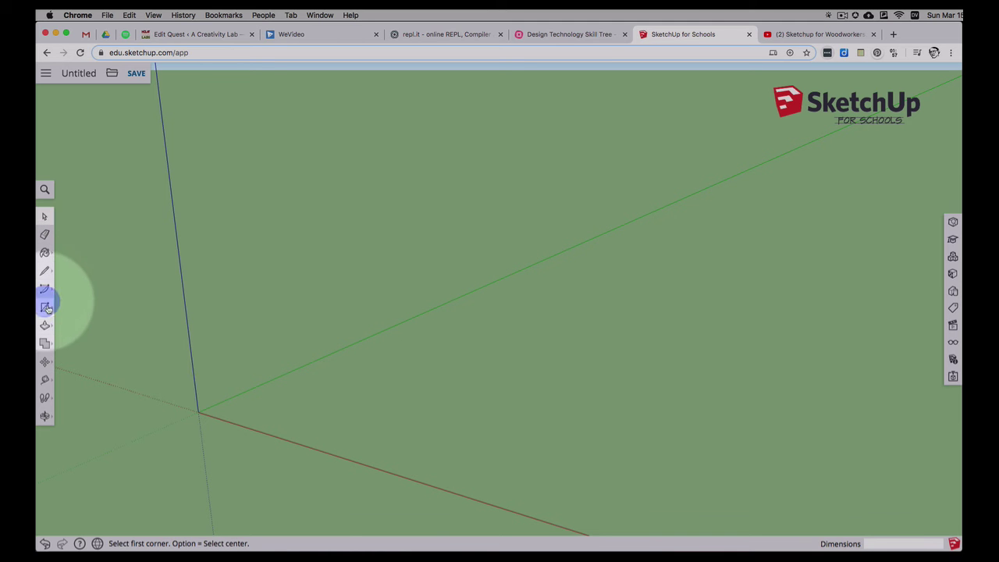
pyautogui.click(198, 411)
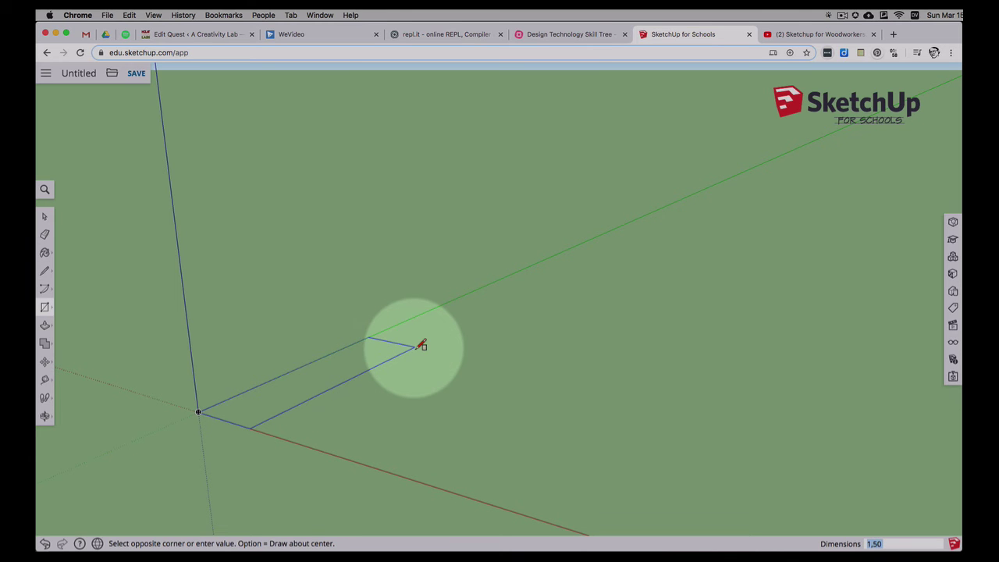
pyautogui.press('Return')
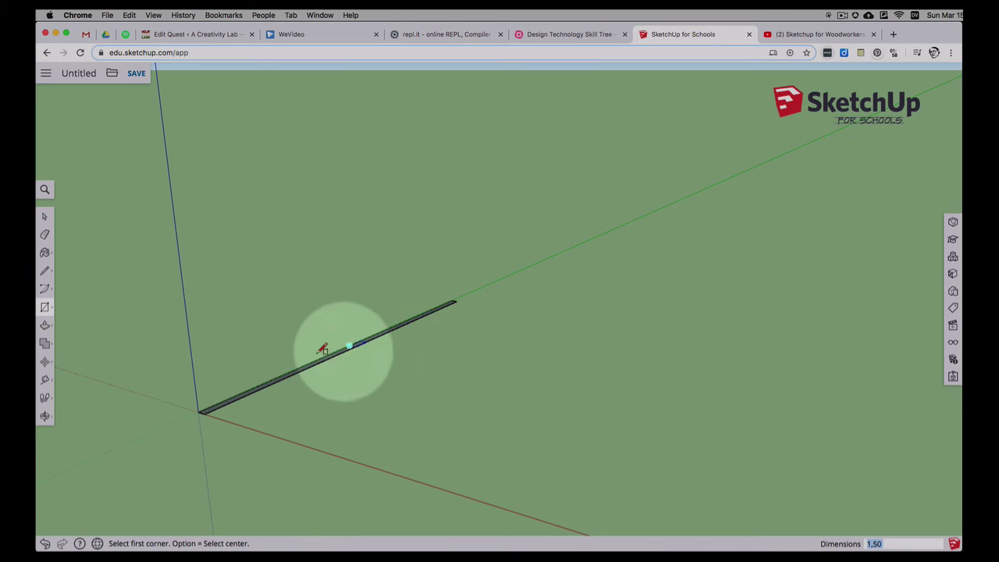
# - Push/Pull the 1 by 50 cm rectangle upward by 70 cm to form an upright board
pyautogui.click(45, 327)
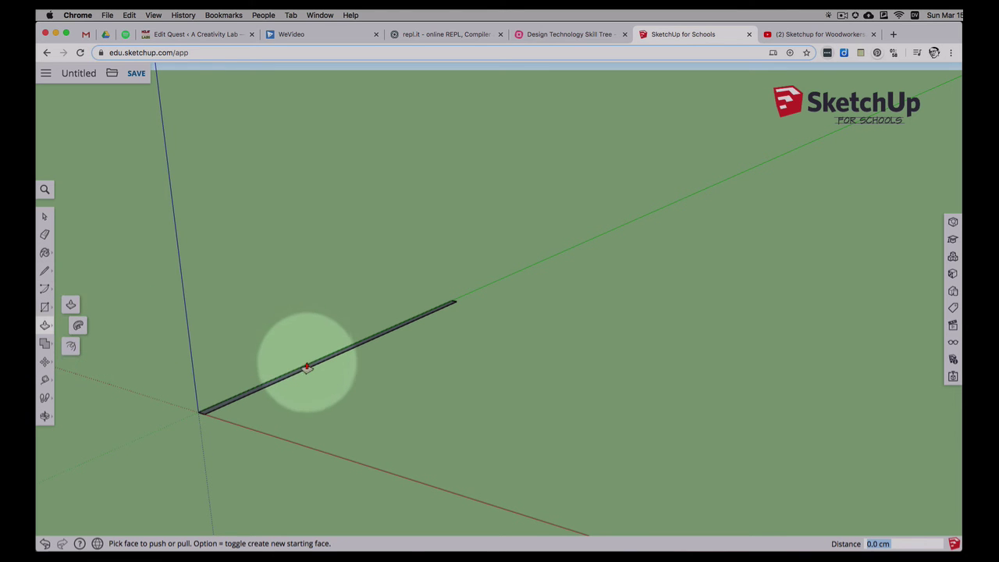
pyautogui.moveTo(307, 371); pyautogui.dragTo(304, 344)
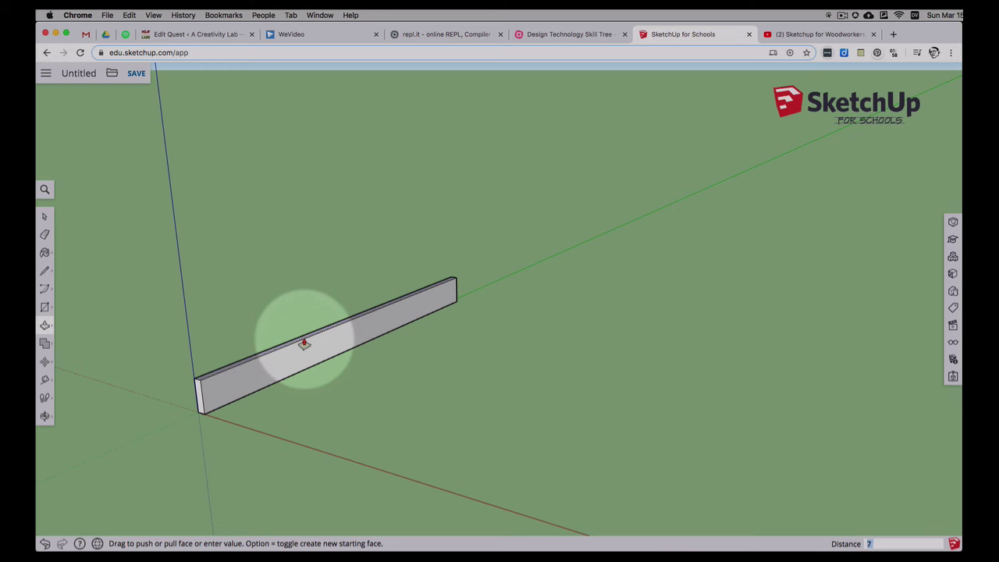
pyautogui.press('Return')
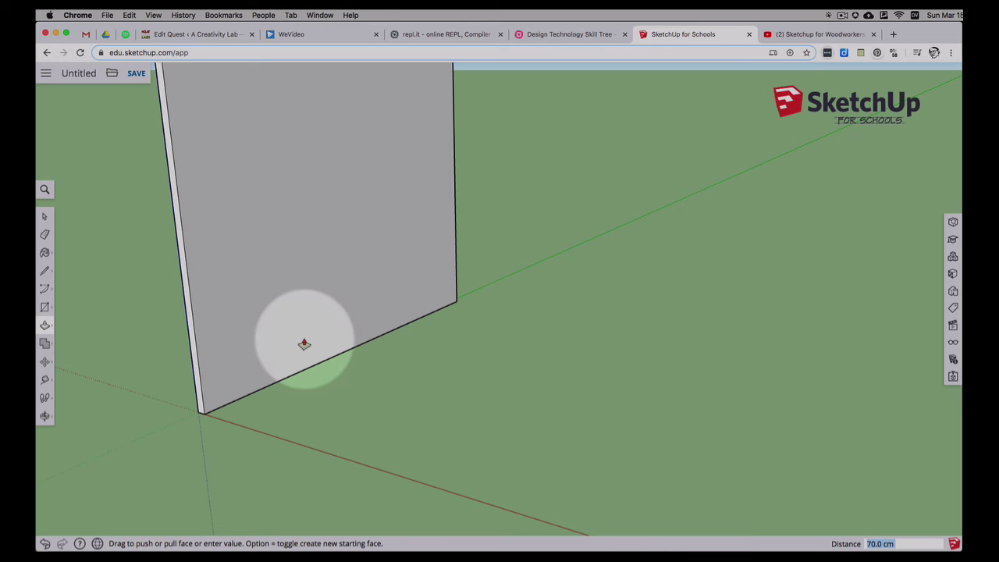
pyautogui.scroll(2, 305, 361)
pyautogui.scroll(-4, 306, 361)
pyautogui.scroll(-2, 305, 361)
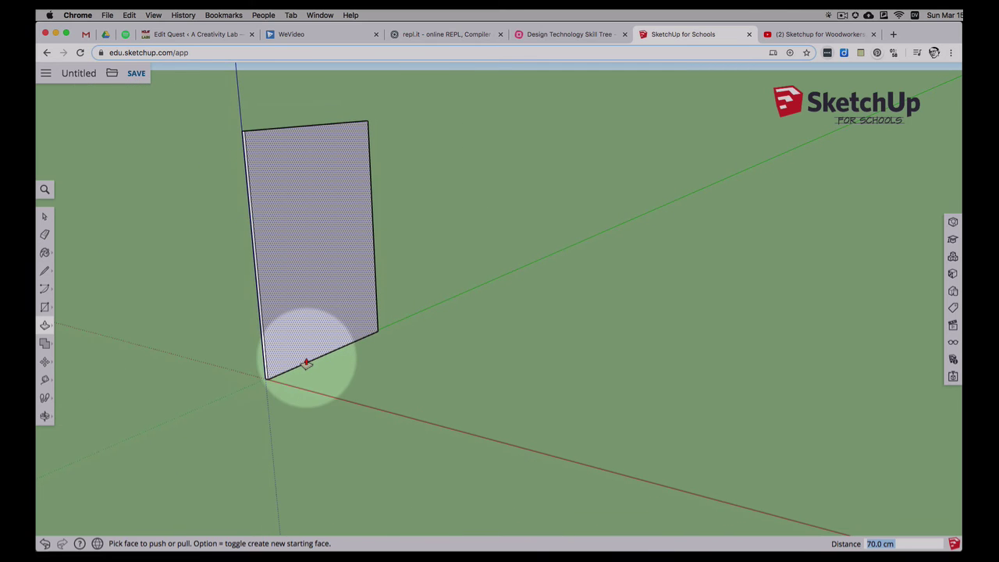
# - Measure the upright board's bottom edge between its two lower corners with the Tape Measure
pyautogui.click(290, 379)
pyautogui.rightClick(291, 377)
pyautogui.moveTo(269, 414); pyautogui.dragTo(250, 452, button='middle')
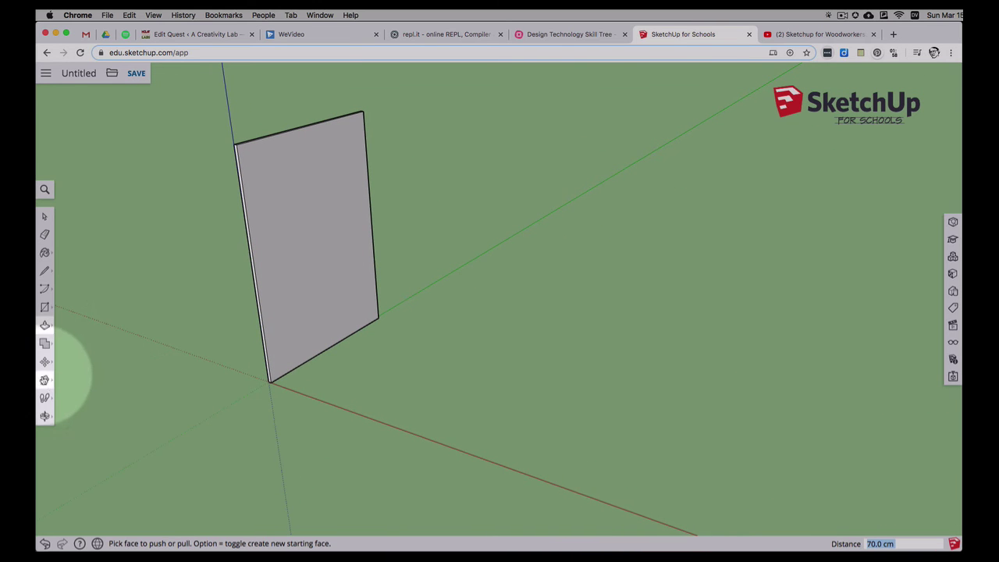
pyautogui.click(45, 379)
pyautogui.click(274, 379)
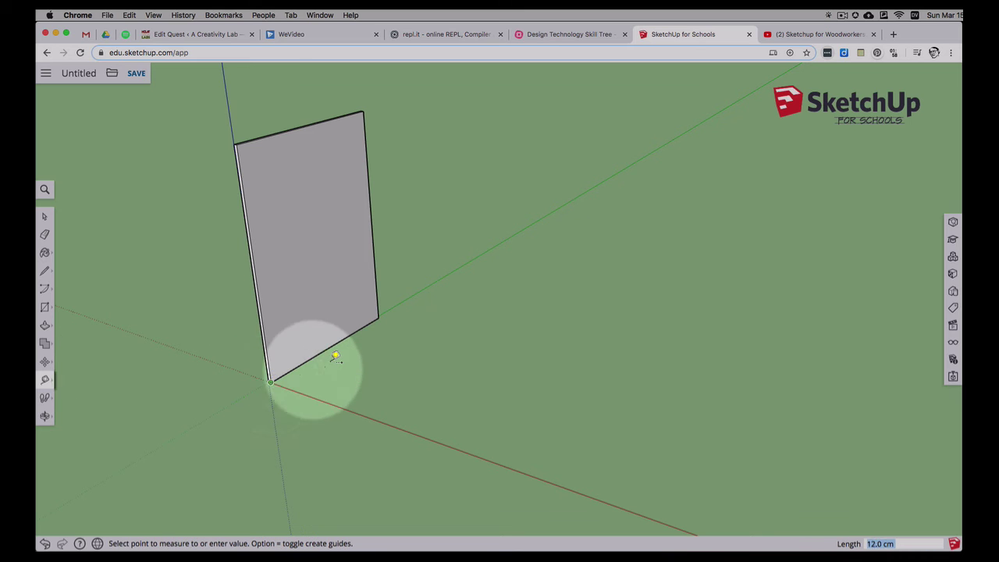
pyautogui.click(379, 316)
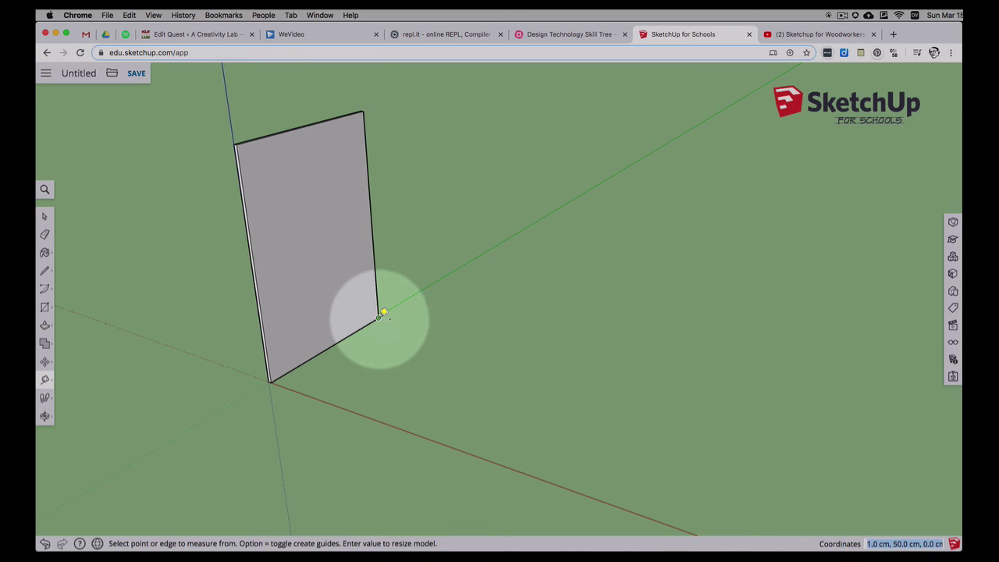
# - Measure the board's far vertical edge and the diagonal from its lower far corner to the upper near corner
pyautogui.click(378, 316)
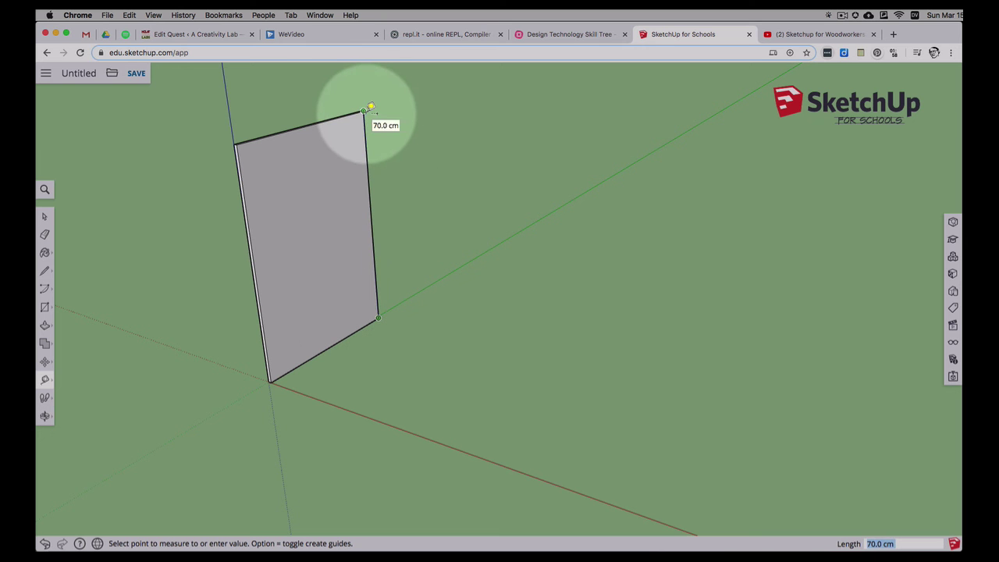
pyautogui.scroll(2, 233, 147)
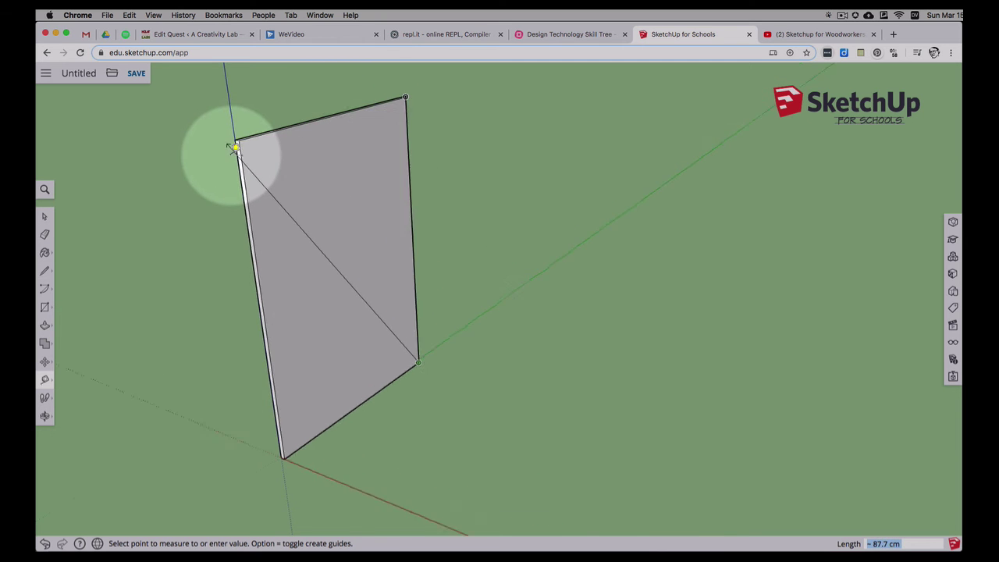
pyautogui.scroll(2, 232, 147)
pyautogui.click(245, 123)
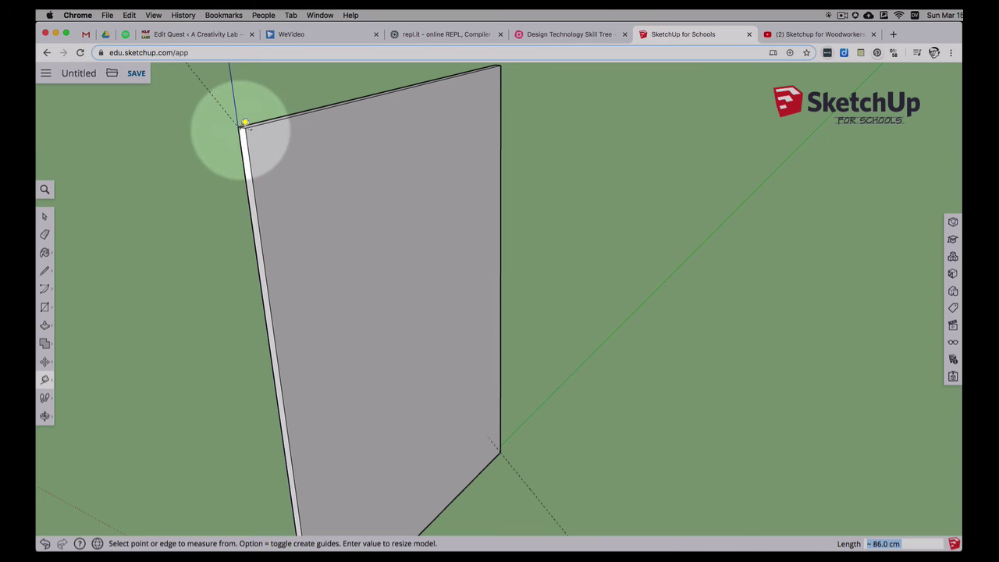
pyautogui.click(244, 124)
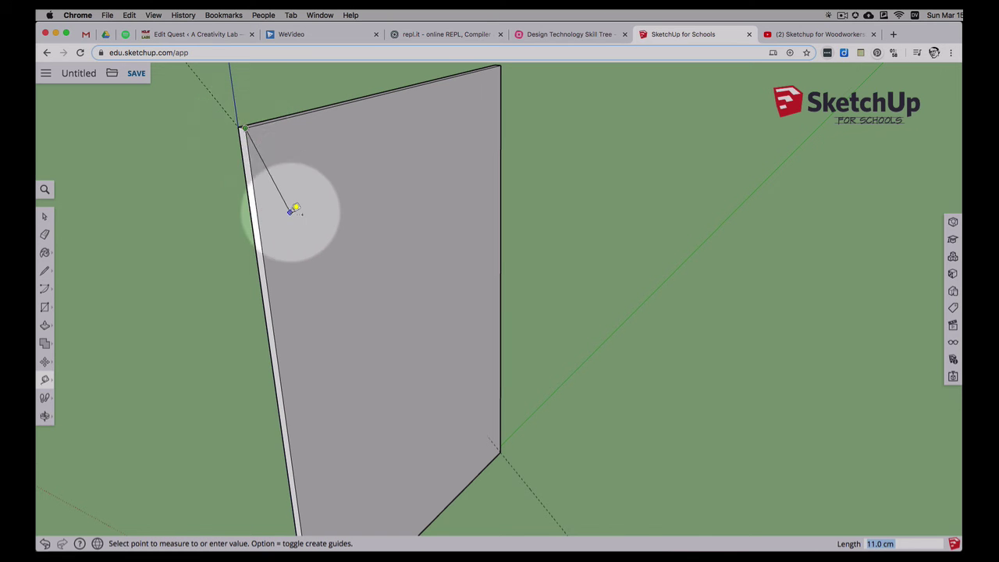
pyautogui.scroll(-5, 287, 210)
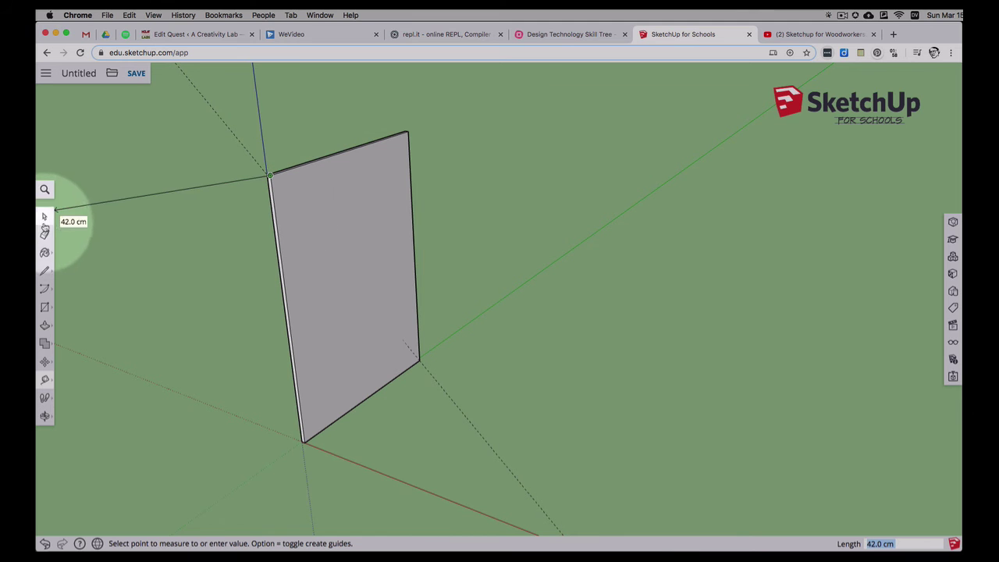
pyautogui.click(44, 216)
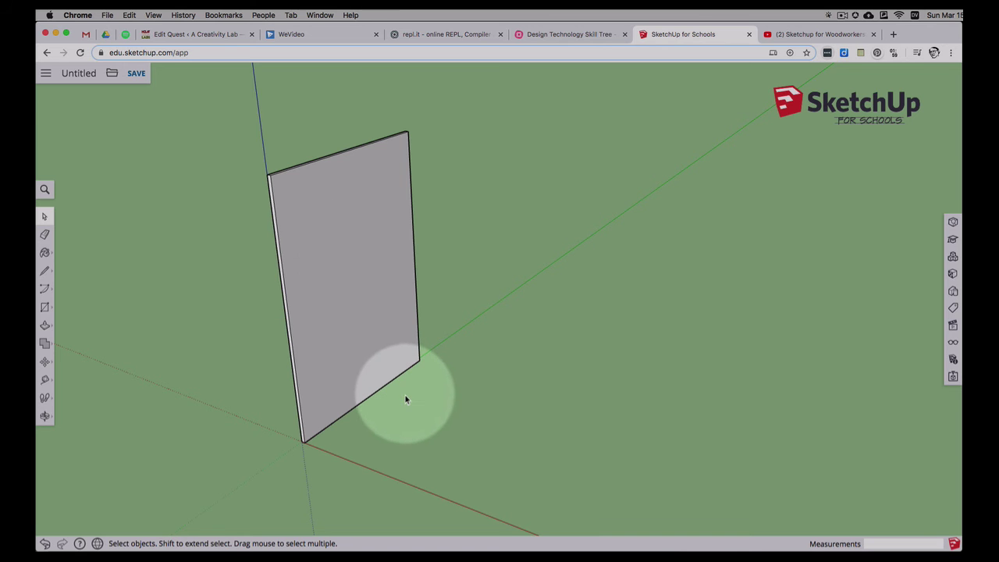
# - Try to move the ungrouped board by its large face about 37 cm along the red axis, and undo it
pyautogui.moveTo(411, 404); pyautogui.dragTo(376, 364, button='middle')
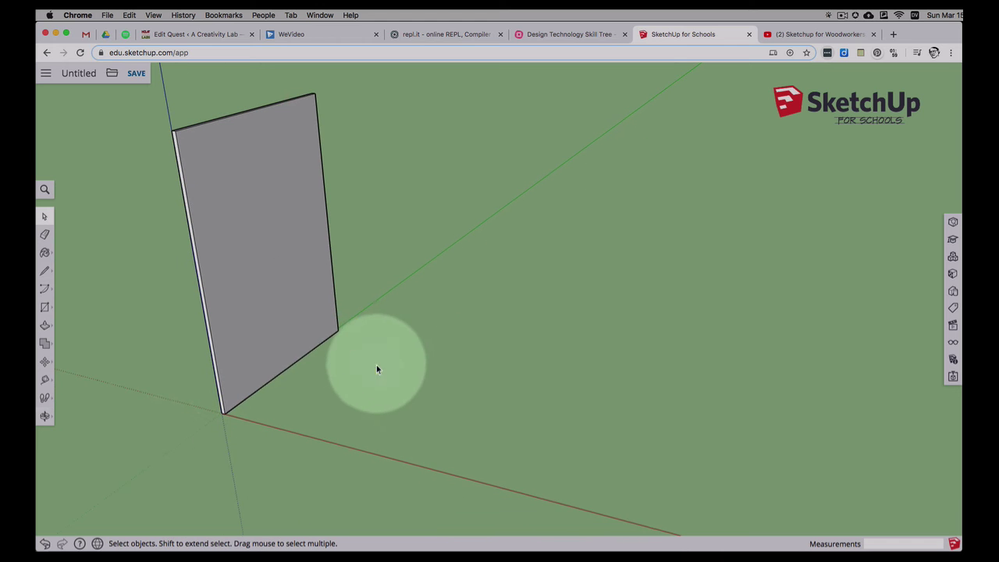
pyautogui.click(46, 363)
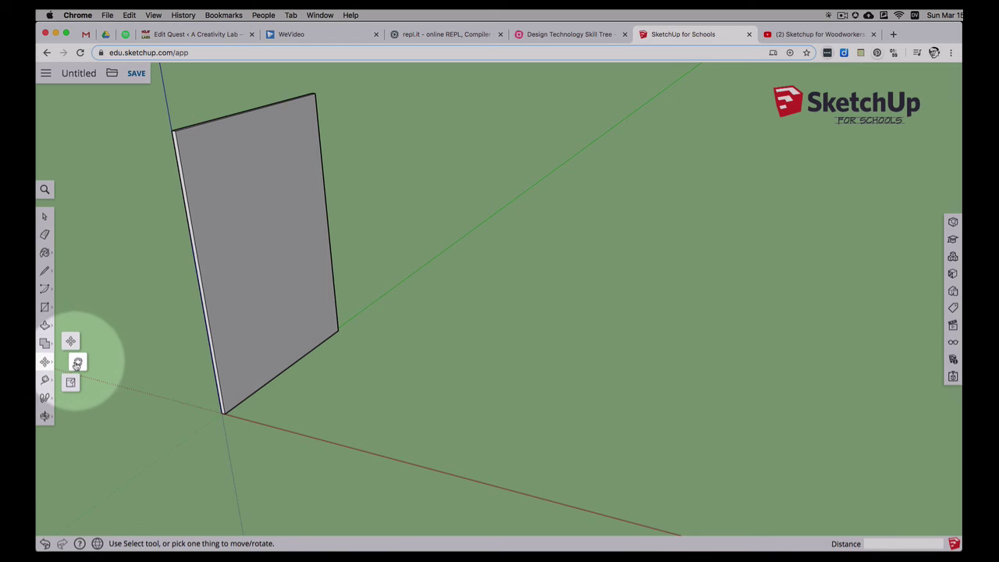
pyautogui.click(71, 341)
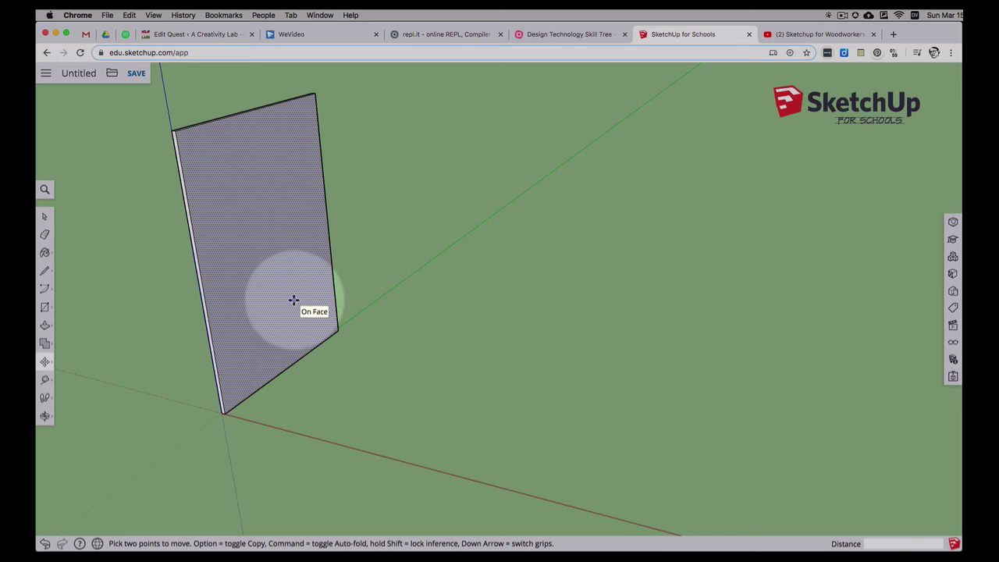
pyautogui.click(244, 223)
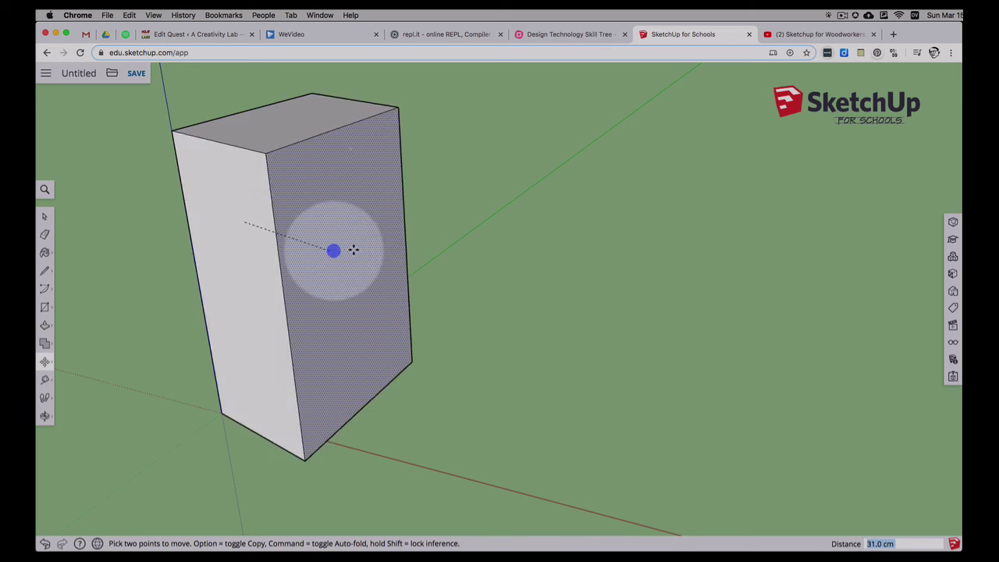
pyautogui.moveTo(215, 233); pyautogui.dragTo(342, 257)
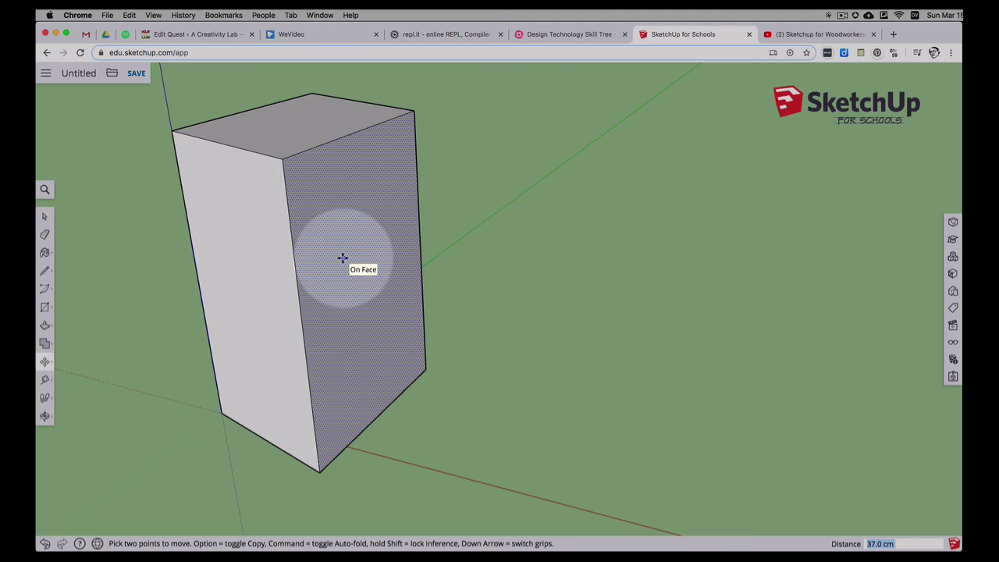
pyautogui.press('Escape')
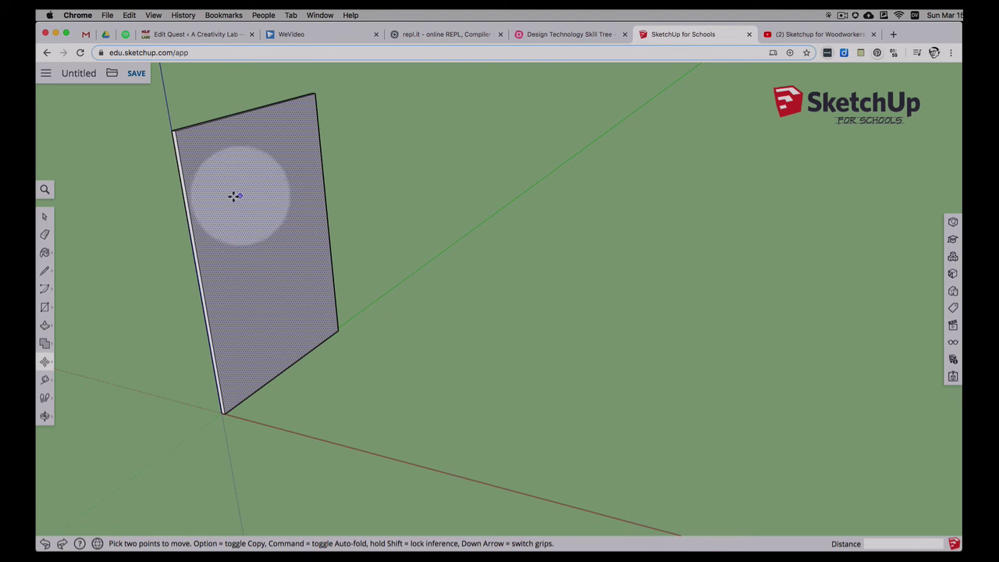
# - Select all faces and edges of the board with an enclosing window and make them a group
pyautogui.click(45, 219)
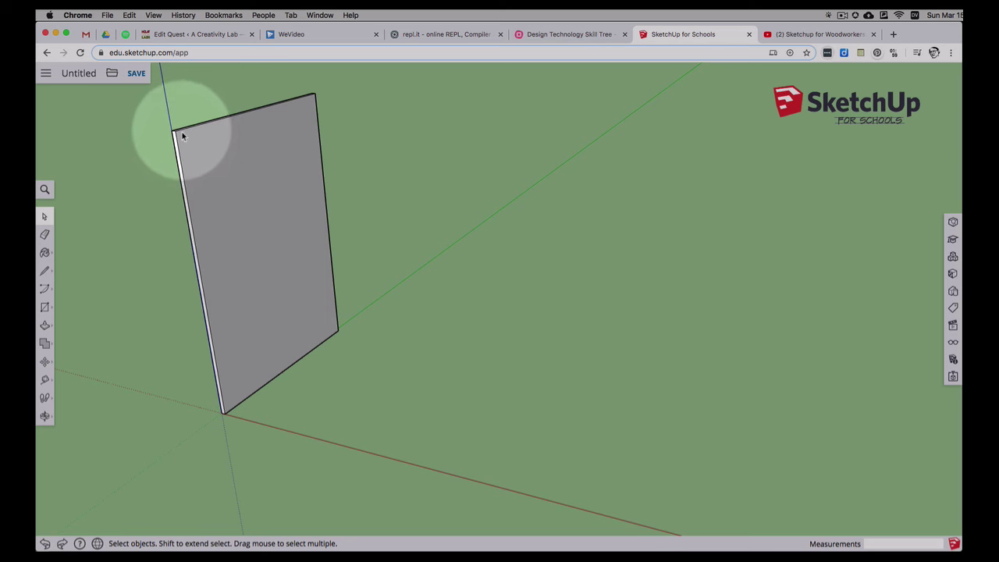
pyautogui.moveTo(138, 101); pyautogui.dragTo(364, 431)
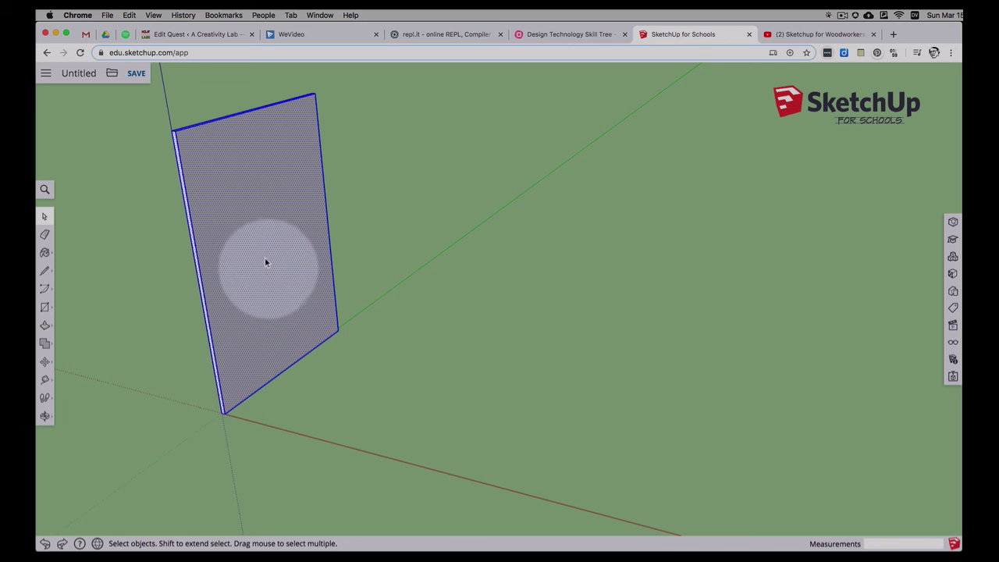
pyautogui.rightClick(259, 227)
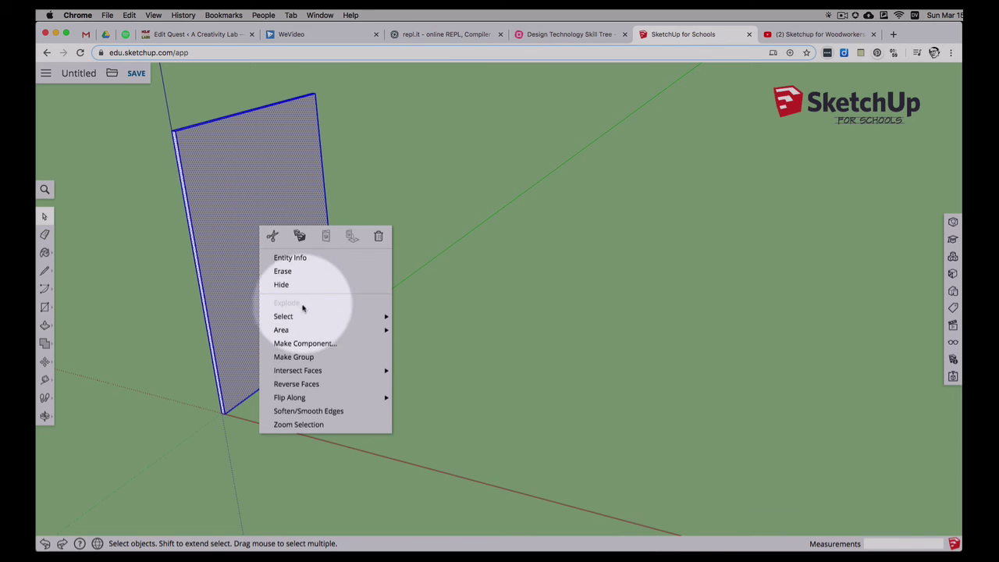
pyautogui.click(300, 358)
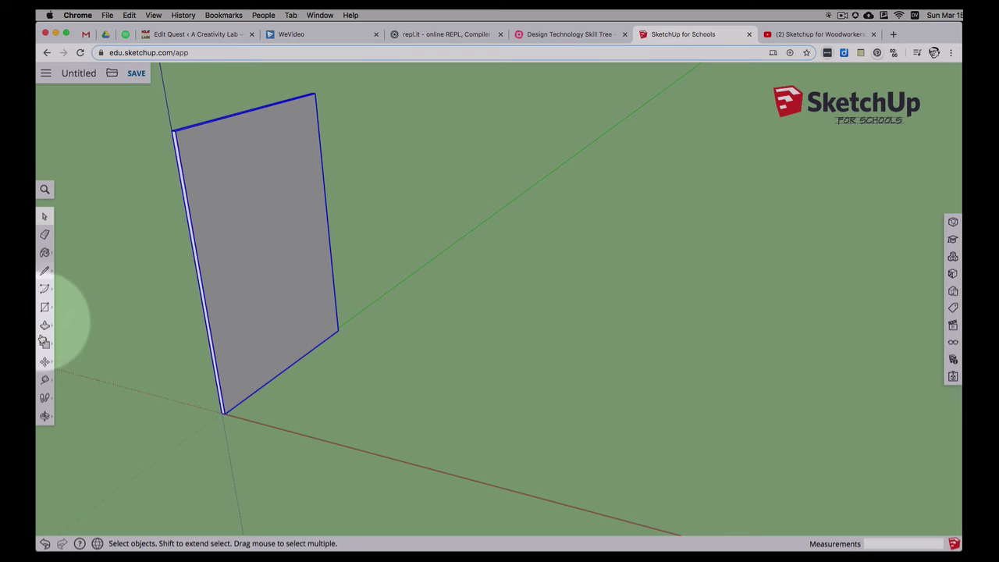
# - Copy the grouped board 50 cm along the red axis with the Move tool and deselect the copy
pyautogui.click(45, 361)
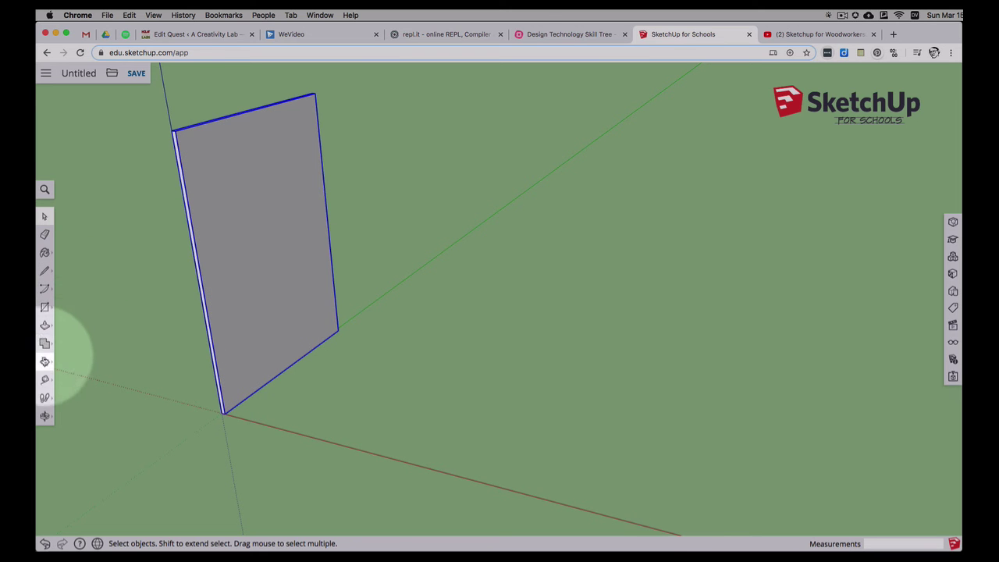
pyautogui.click(215, 262)
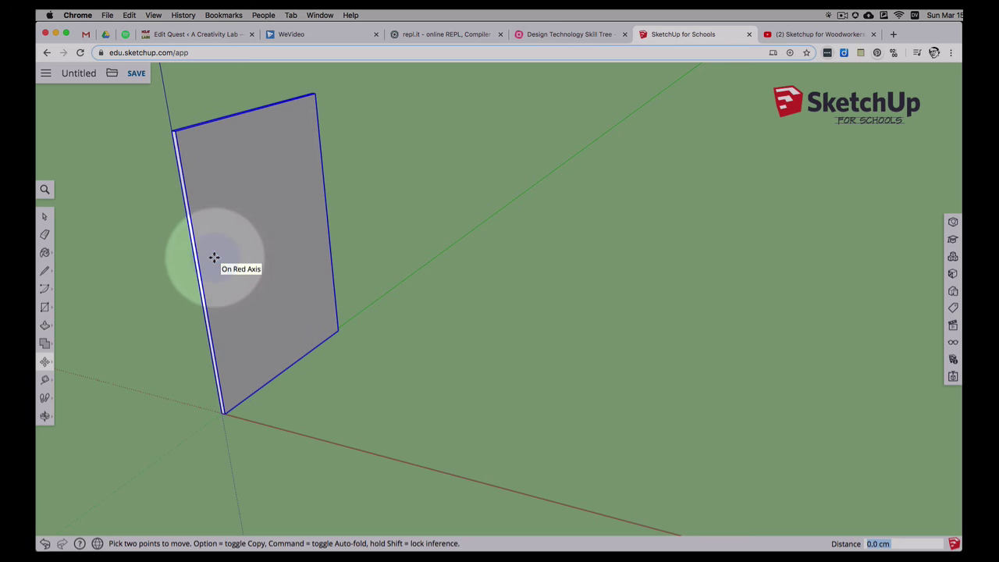
pyautogui.click(215, 257)
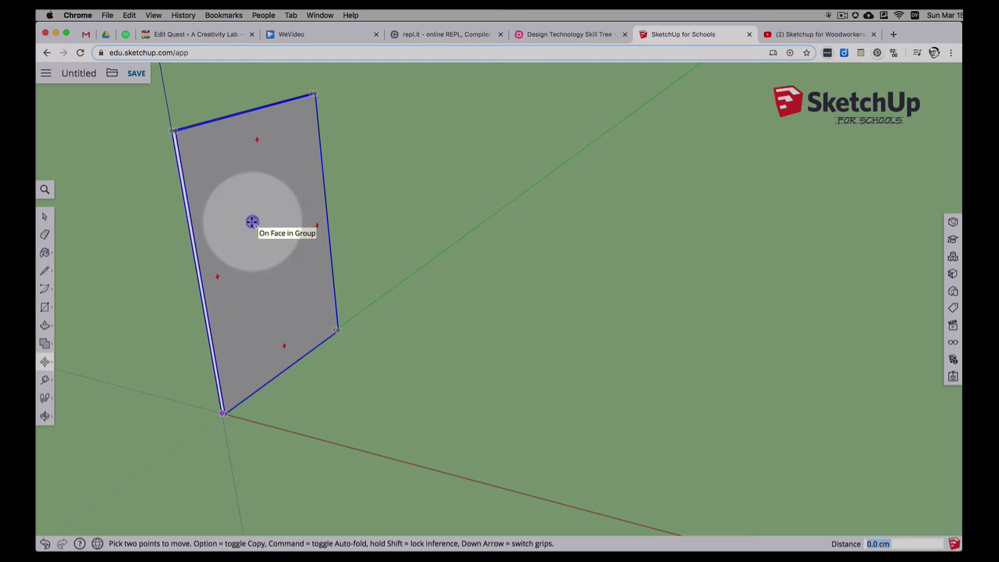
pyautogui.click(252, 222)
pyautogui.press('alt')
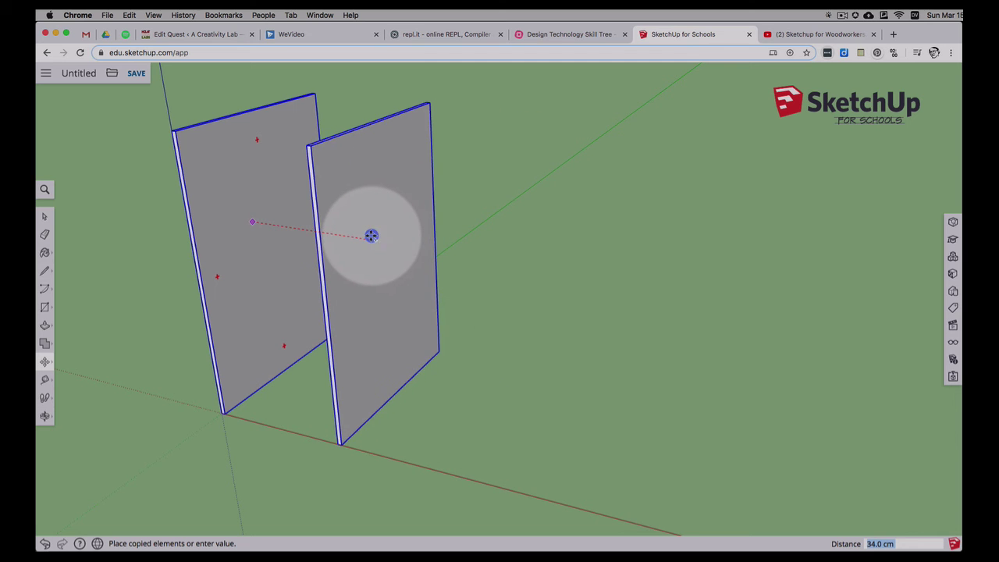
pyautogui.click(386, 241)
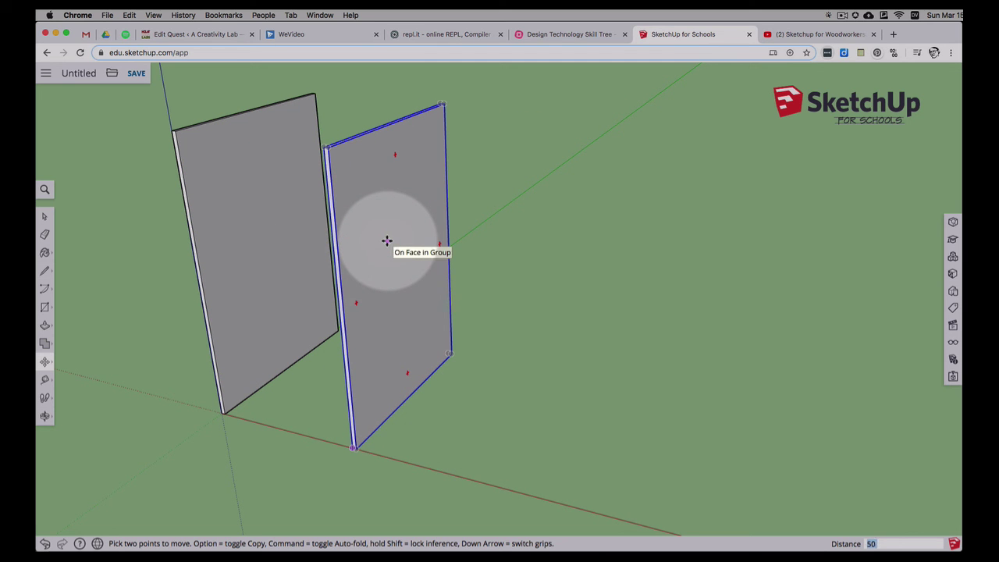
pyautogui.write('50')
pyautogui.press('Return')
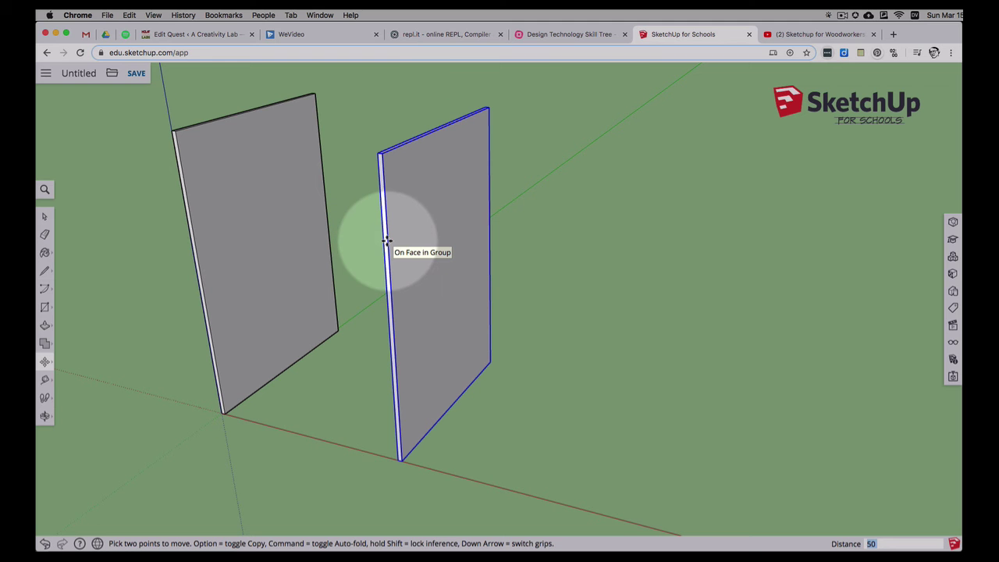
pyautogui.click(357, 405)
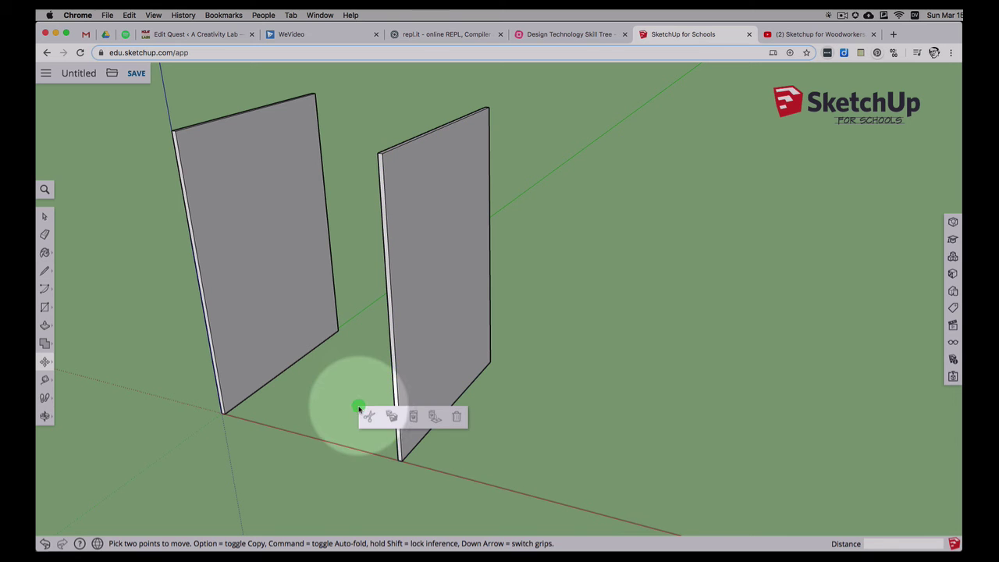
# - Measure the gap between the two boards along the red axis, starting from the first board's inner lower corner
pyautogui.click(45, 379)
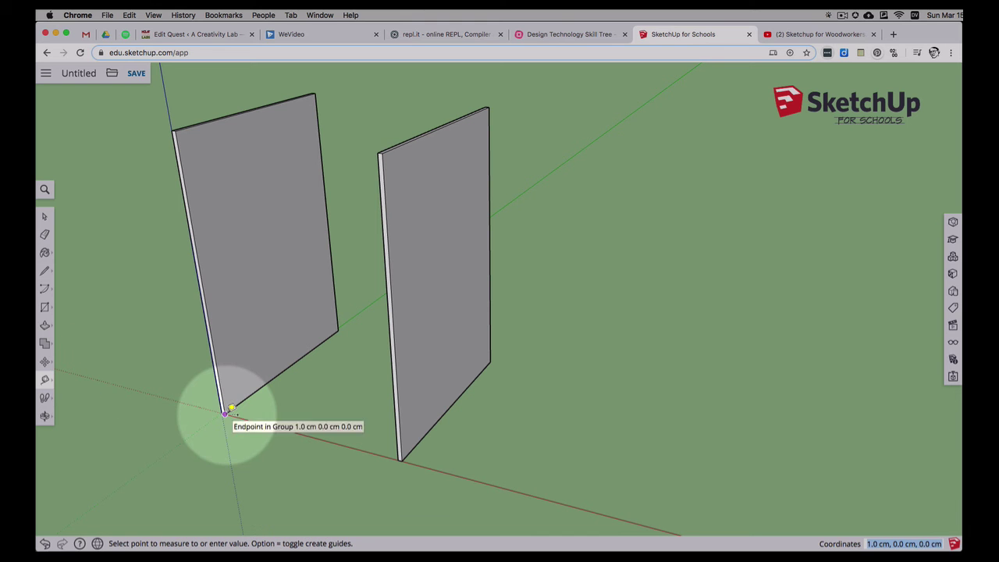
pyautogui.click(225, 412)
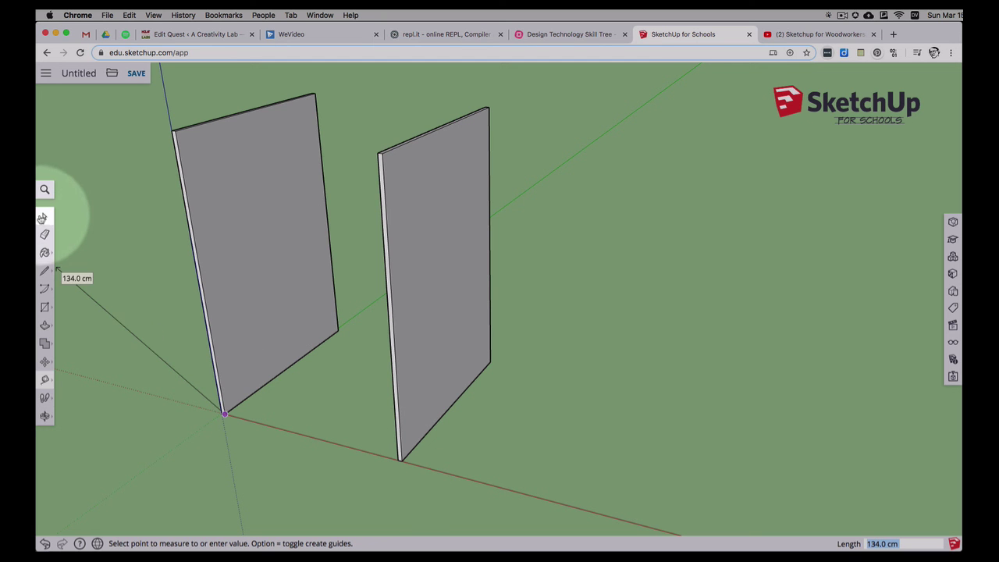
pyautogui.click(42, 218)
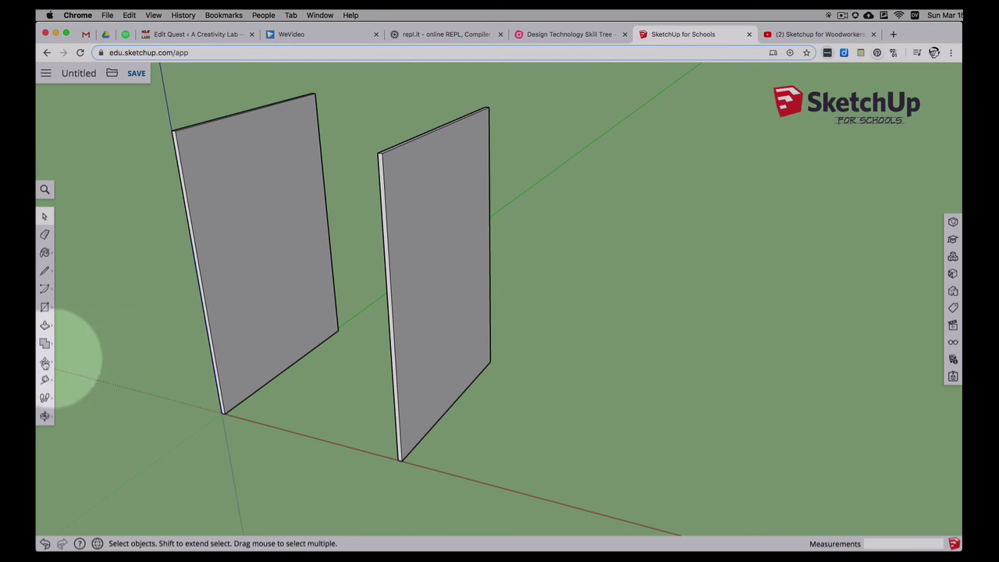
# - Move the copied board 1 cm farther from the original along the red axis
pyautogui.click(45, 363)
pyautogui.click(439, 316)
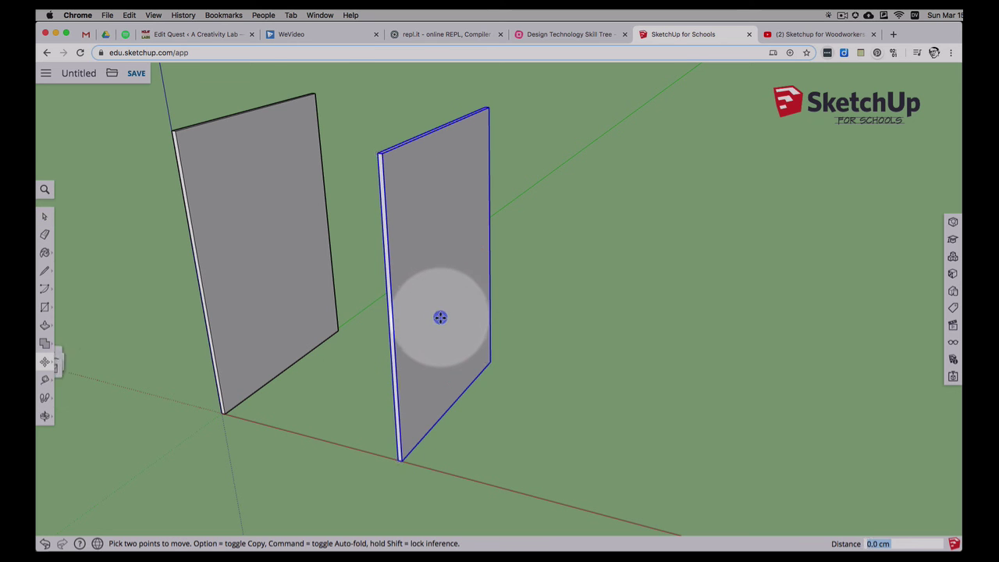
pyautogui.click(446, 320)
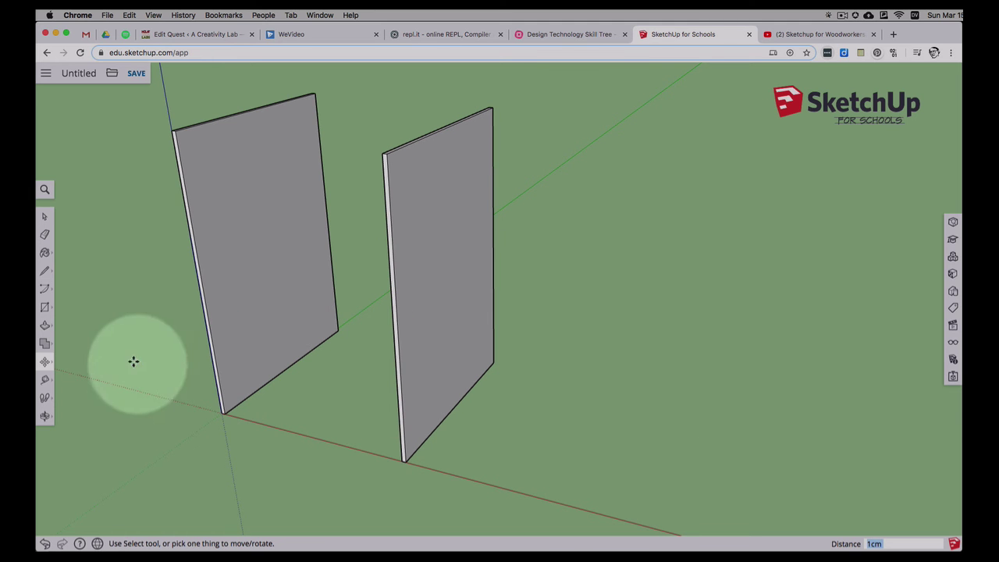
# - Measure the clear gap between the two boards with the Tape Measure, starting from the first board's inner lower corner
pyautogui.click(45, 379)
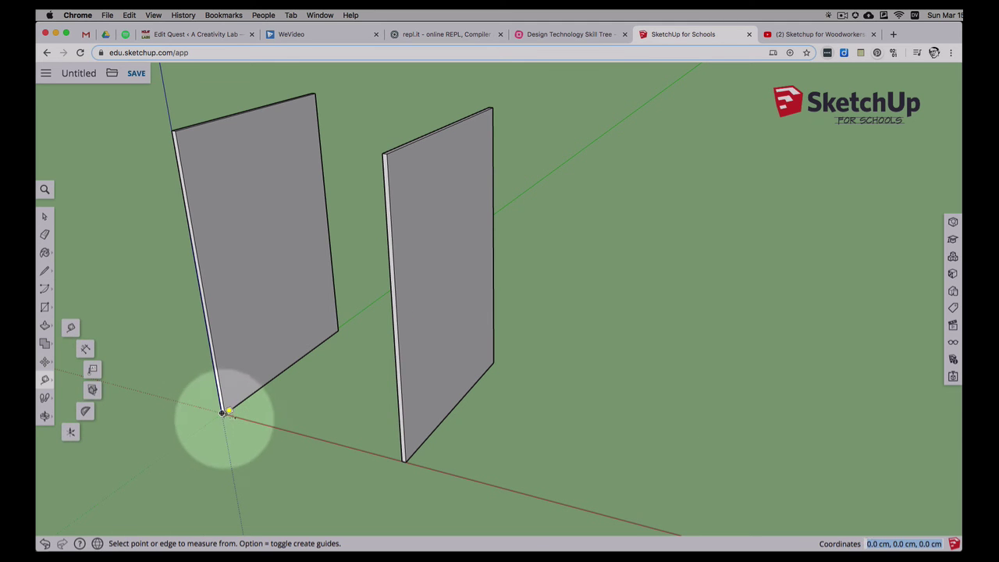
pyautogui.click(224, 413)
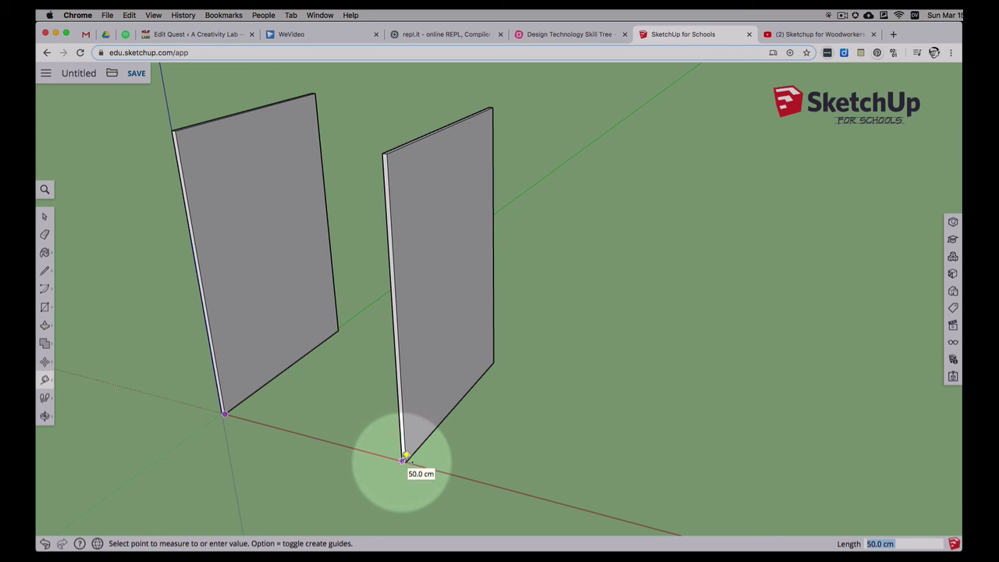
# - Draw a 50 by 1 cm rectangle along the bottom of the first board's inner face and Push/Pull it 51 cm to the second board
pyautogui.click(45, 306)
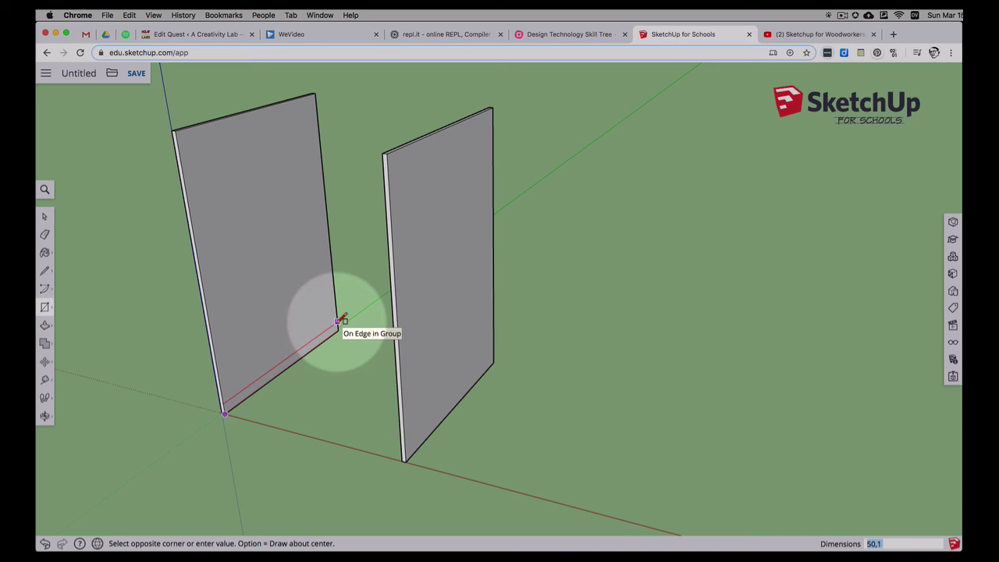
pyautogui.click(341, 320)
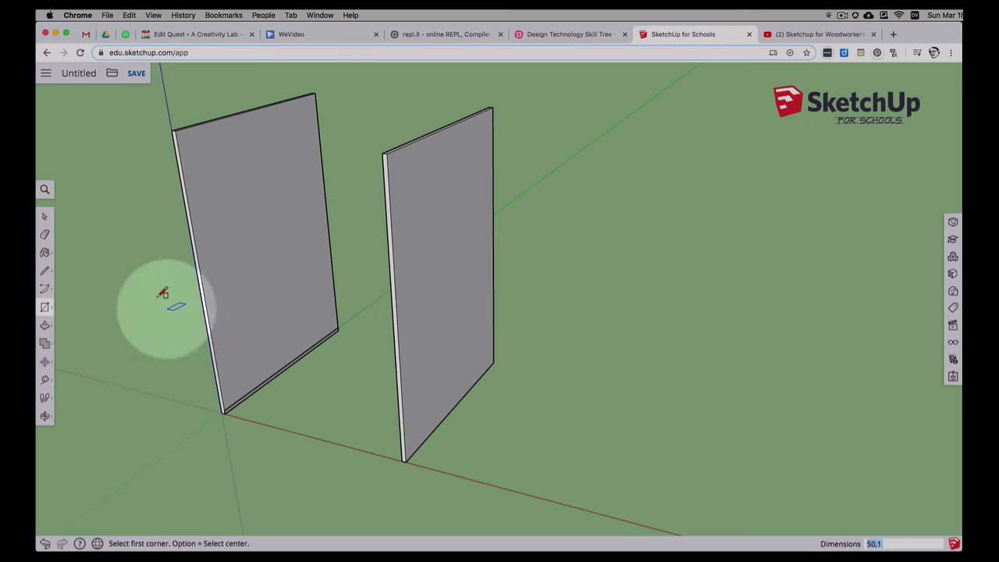
pyautogui.click(45, 327)
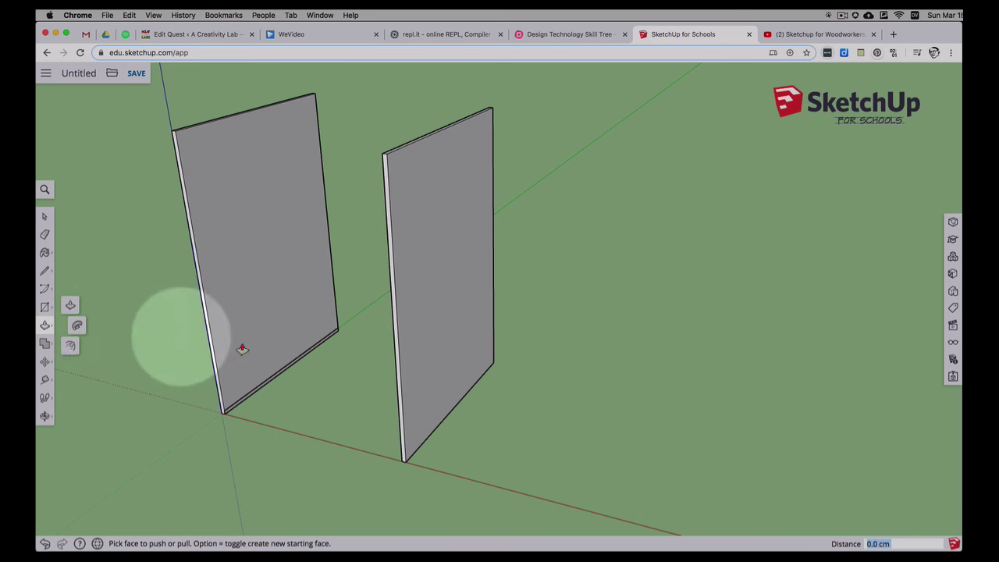
pyautogui.moveTo(290, 368); pyautogui.dragTo(403, 443)
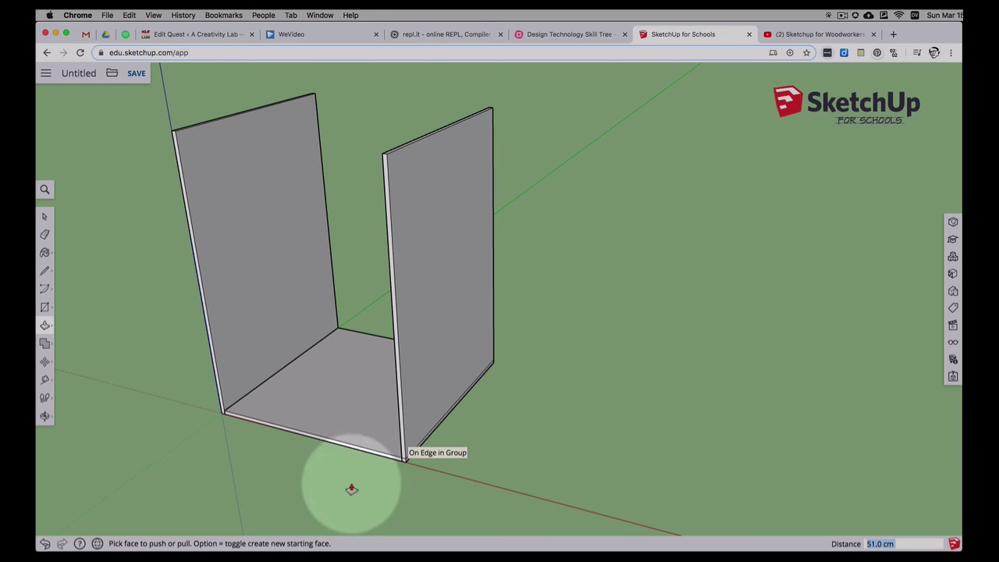
pyautogui.click(45, 217)
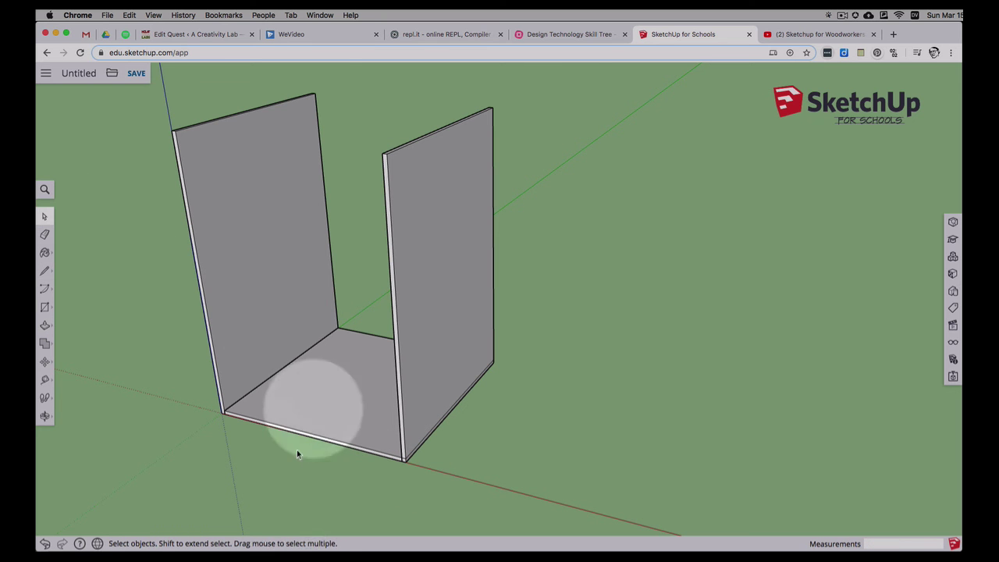
pyautogui.rightClick(288, 505)
pyautogui.click(339, 493)
pyautogui.moveTo(289, 475); pyautogui.dragTo(328, 456, button='middle')
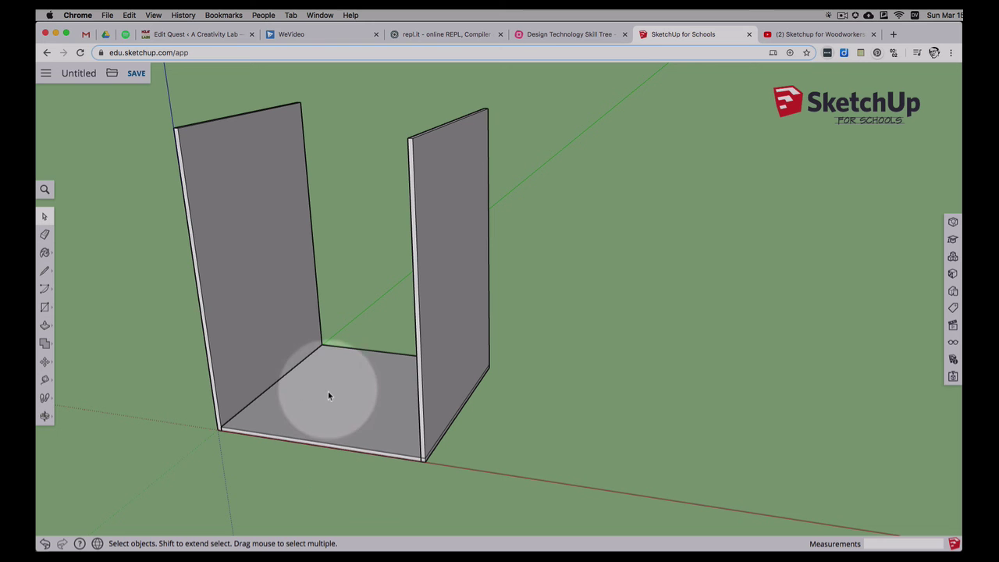
pyautogui.click(44, 363)
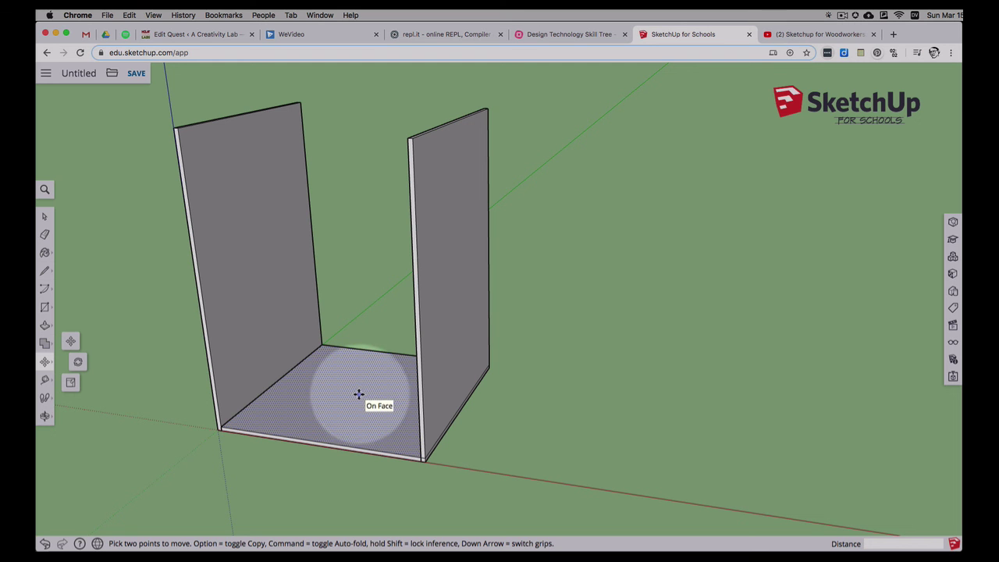
# - Select all connected faces and edges of the bottom board and make them a group
pyautogui.click(44, 218)
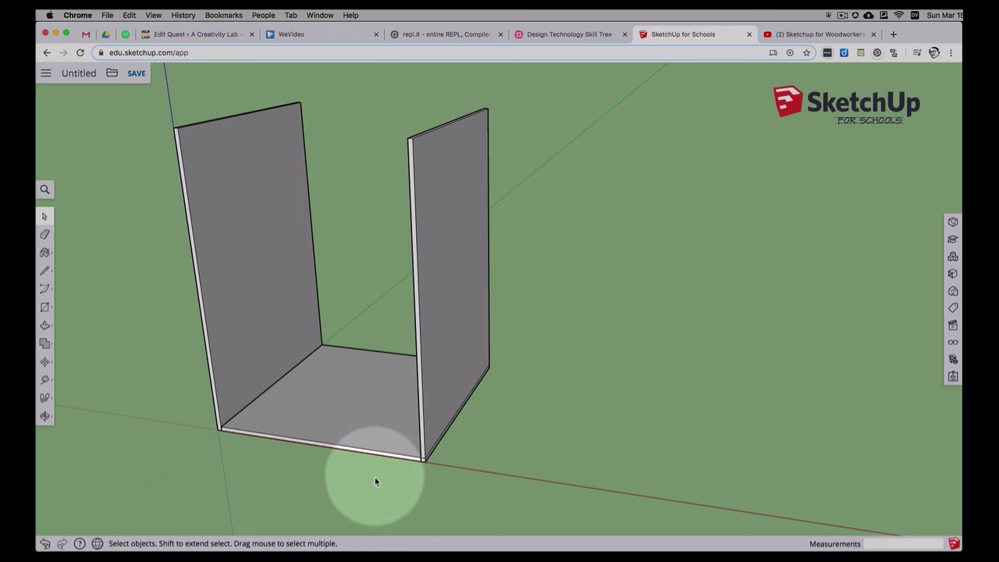
pyautogui.click(352, 402)
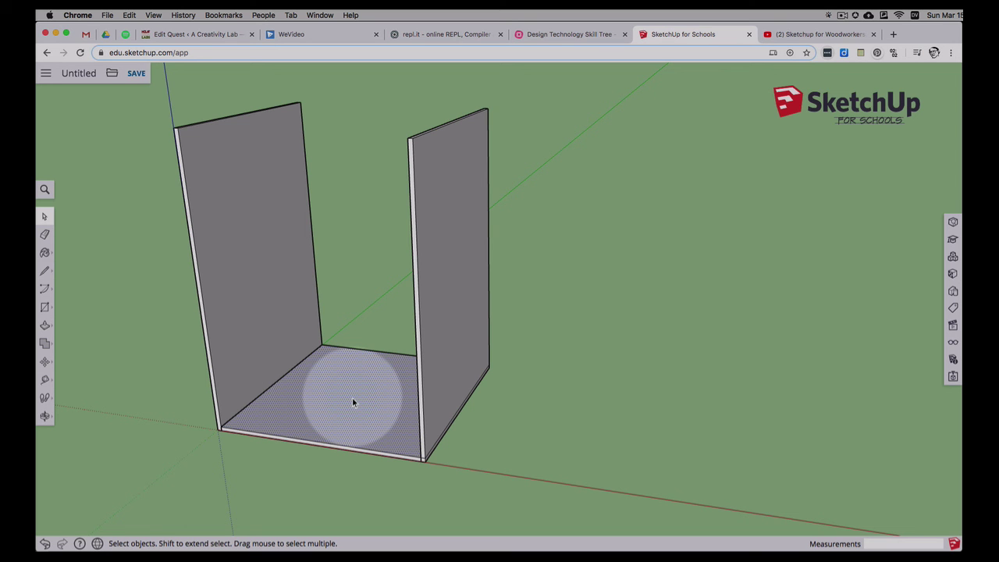
pyautogui.doubleClick(353, 402)
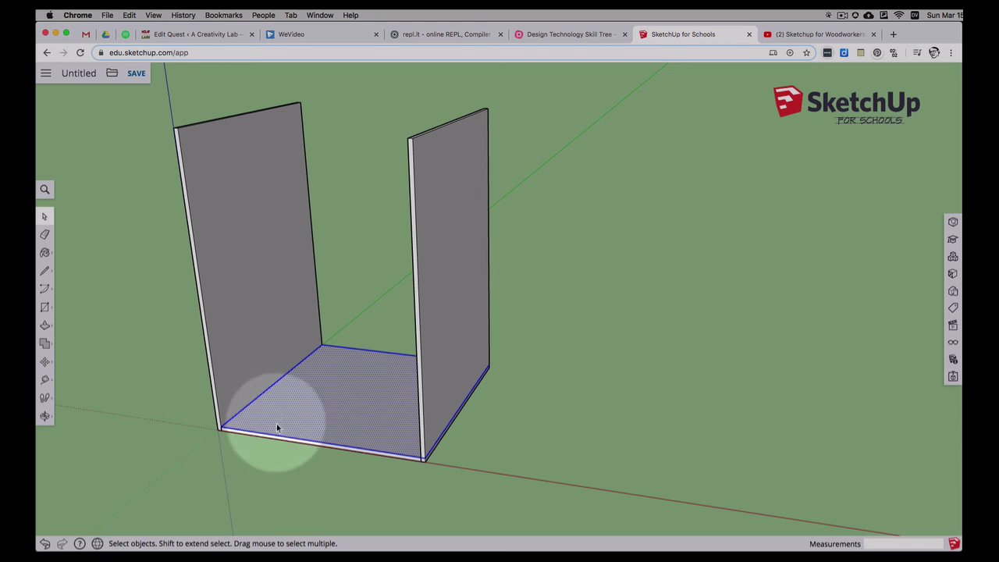
pyautogui.tripleClick(358, 403)
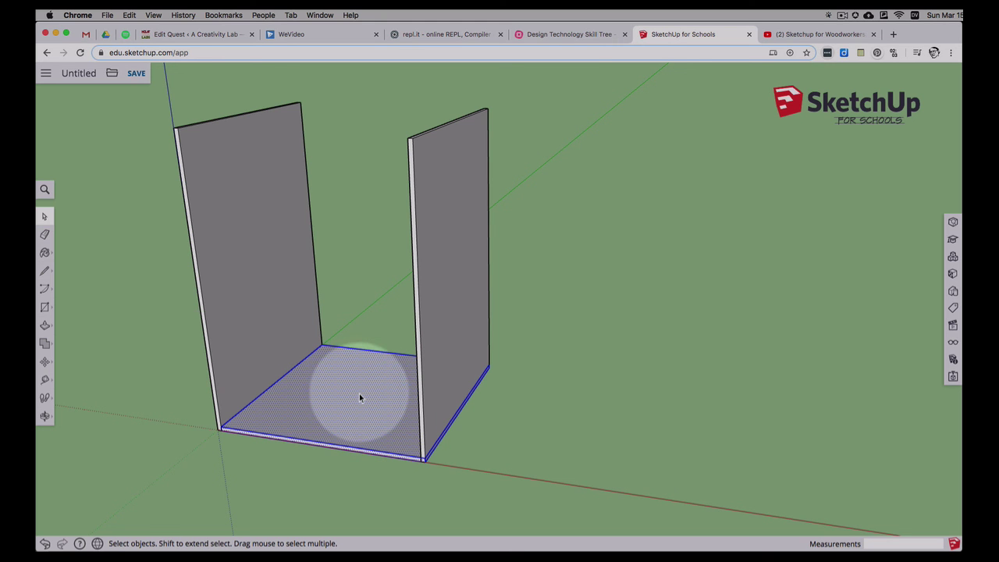
pyautogui.rightClick(359, 397)
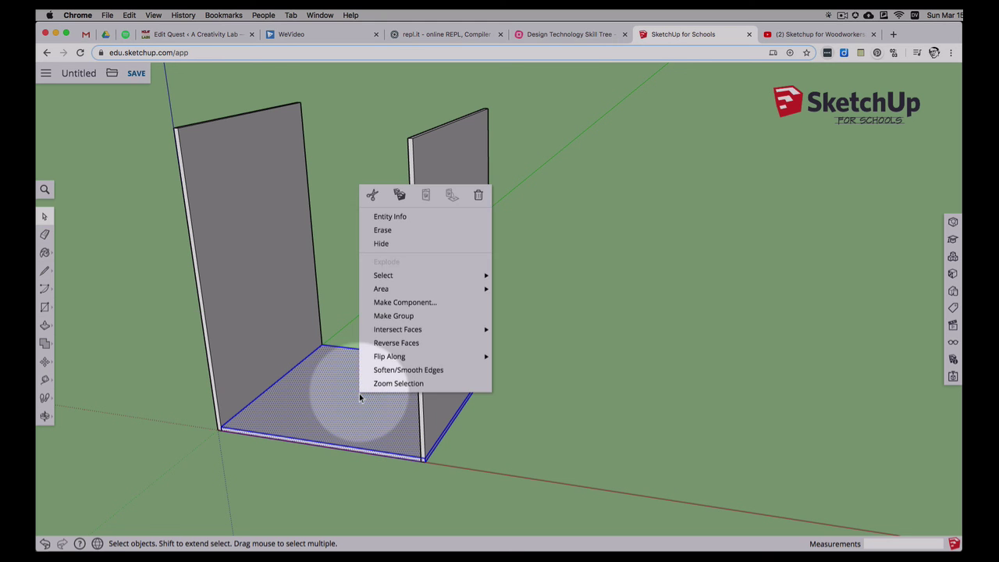
pyautogui.click(380, 317)
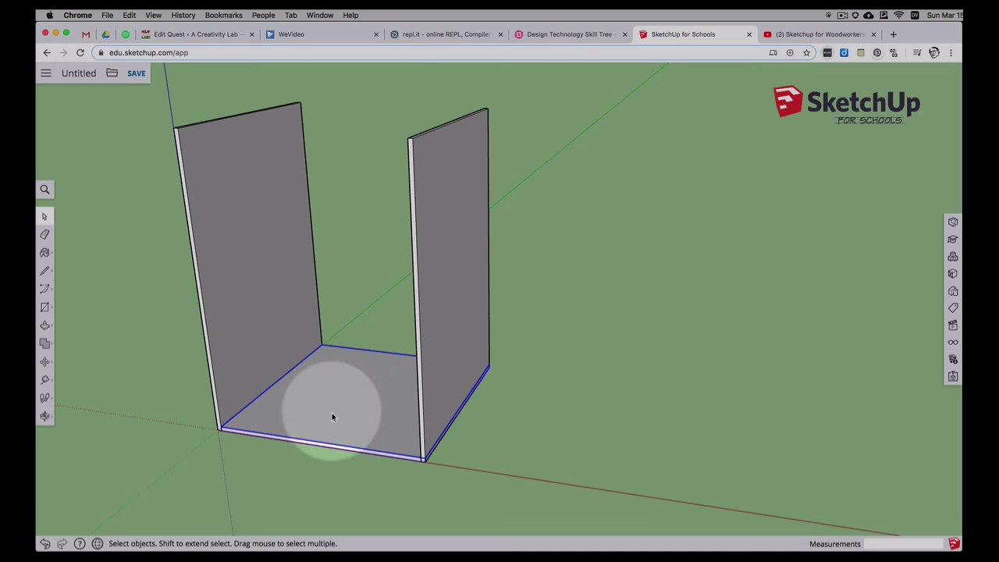
# - Copy the grouped bottom board 69 cm up along the blue axis with the Move tool
pyautogui.click(44, 363)
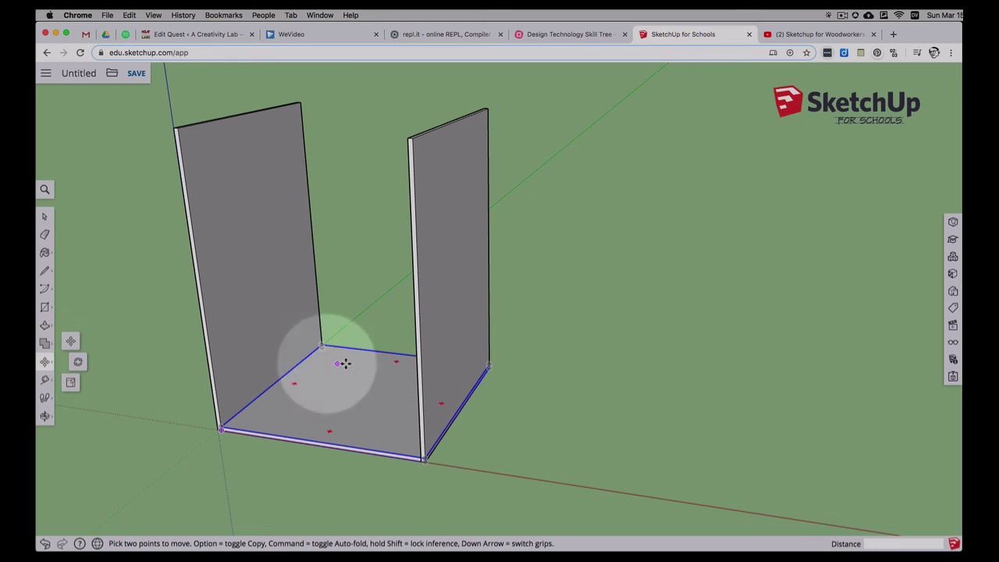
pyautogui.click(351, 402)
pyautogui.press('alt')
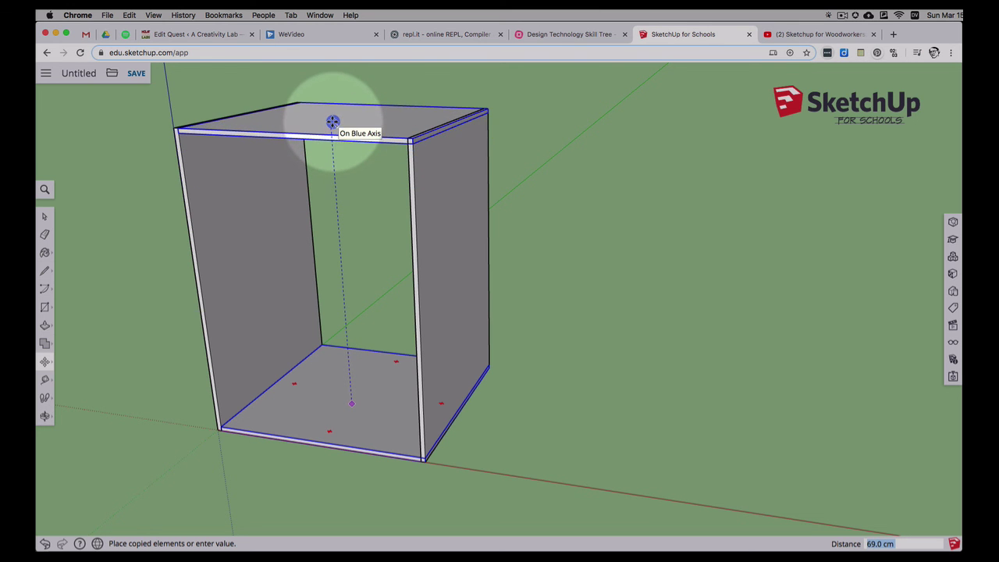
pyautogui.click(333, 121)
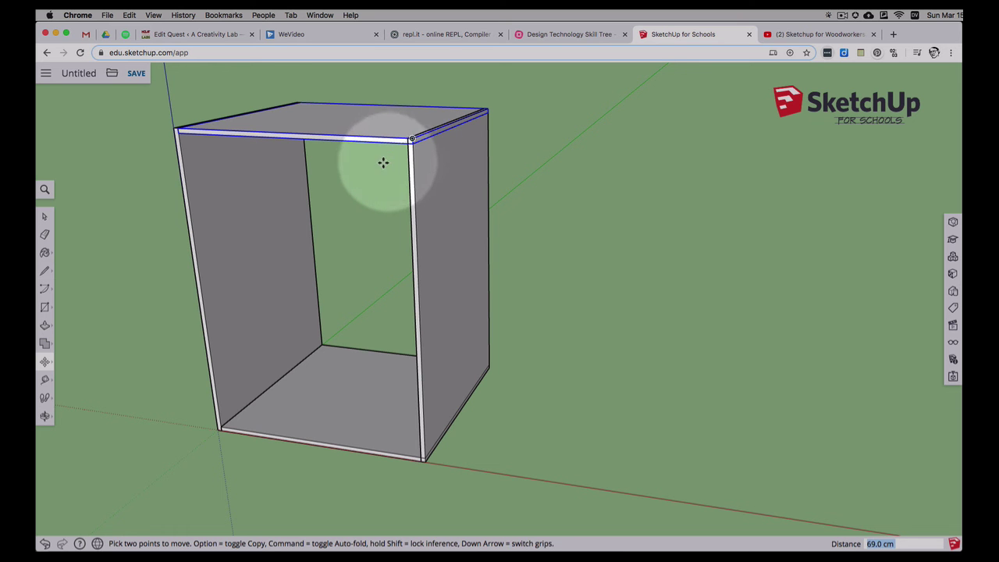
# - Delete the copied board at the top of the side boards
pyautogui.press('o')
pyautogui.moveTo(428, 156); pyautogui.dragTo(392, 169)
pyautogui.press('m')
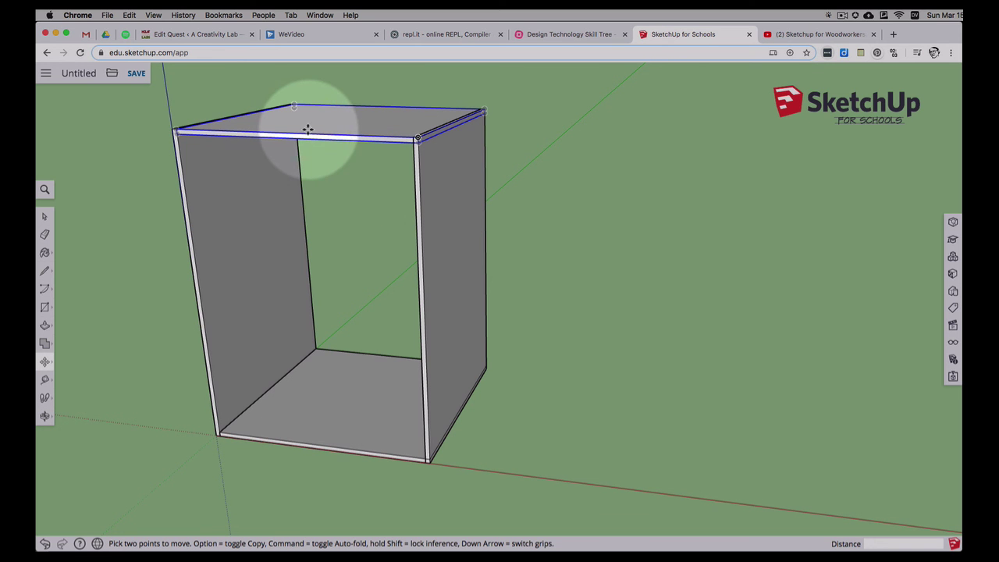
pyautogui.press('Delete')
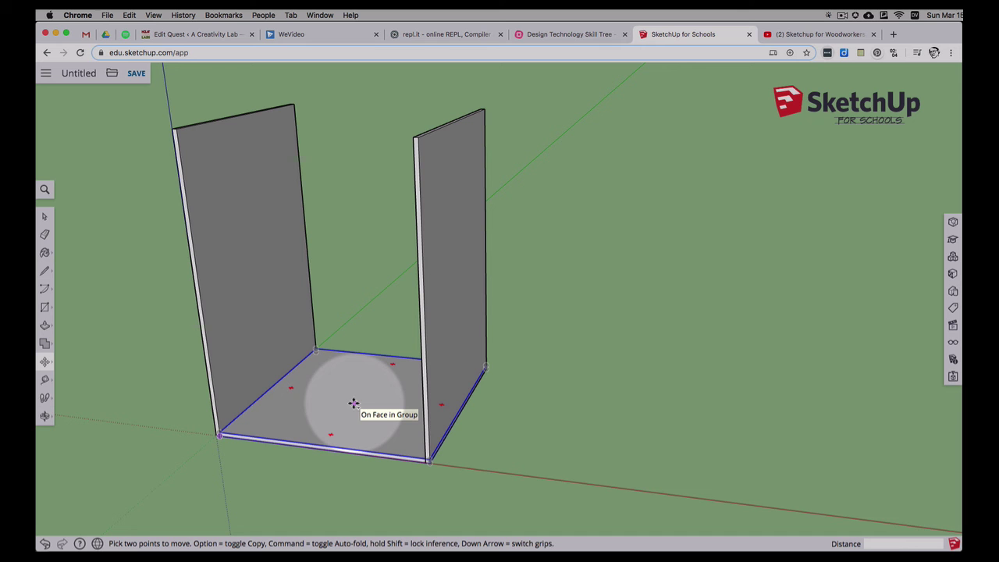
# - Place another copy of the bottom board 69 cm up along the blue axis and undo it
pyautogui.click(353, 403)
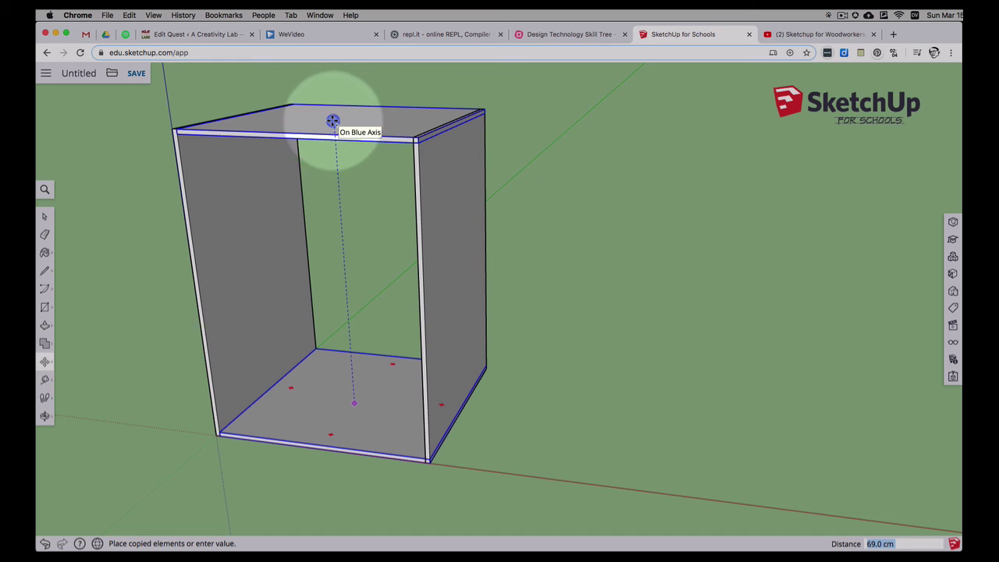
pyautogui.click(332, 121)
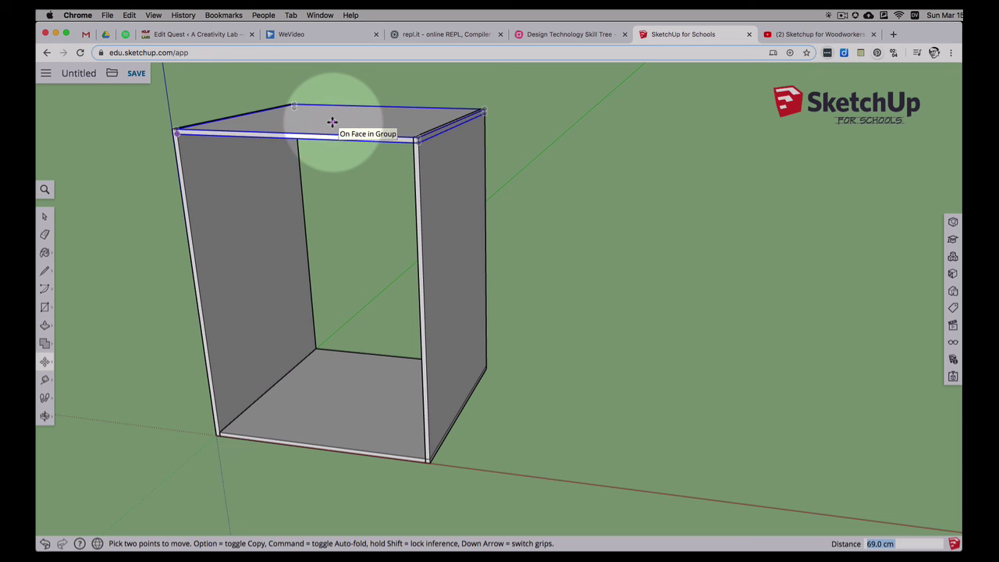
pyautogui.write('/')
pyautogui.press('super+z')
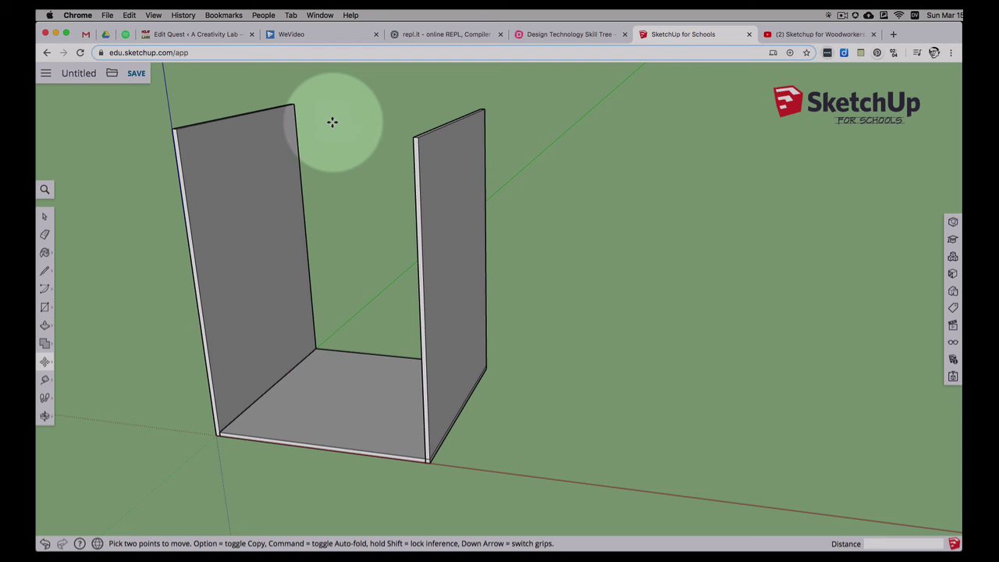
pyautogui.click(352, 402)
pyautogui.press('alt')
pyautogui.moveTo(352, 401); pyautogui.dragTo(330, 225)
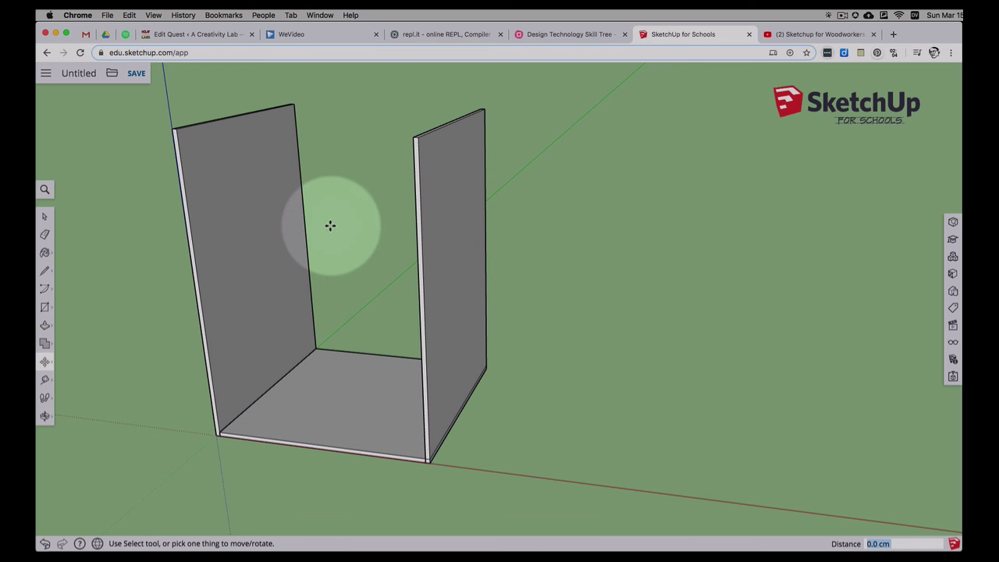
# - Copy the bottom board up the blue axis to the top of the side boards and divide the copy distance equally with /4
pyautogui.click(347, 401)
pyautogui.press('alt')
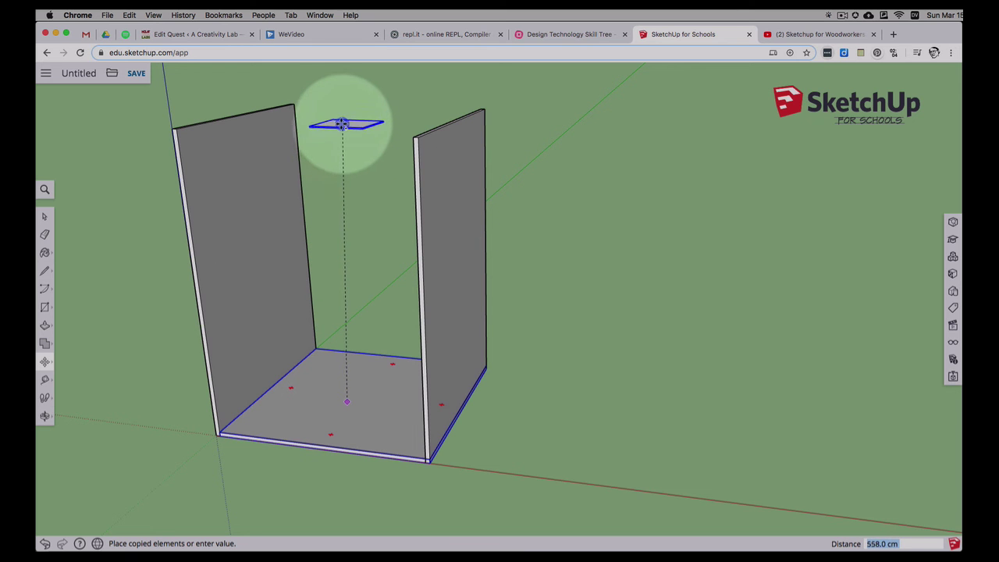
pyautogui.click(322, 119)
pyautogui.write('/4')
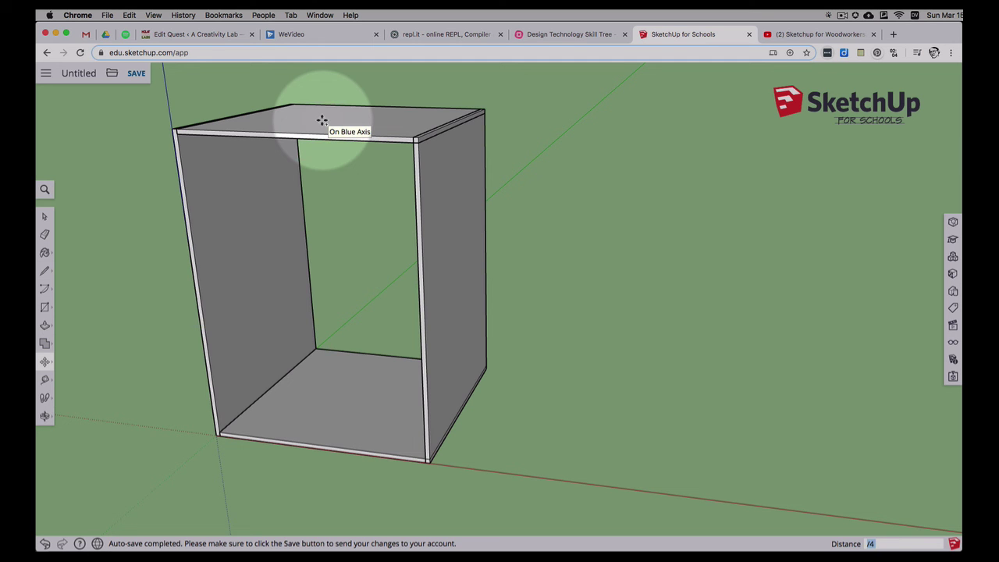
pyautogui.press('Return')
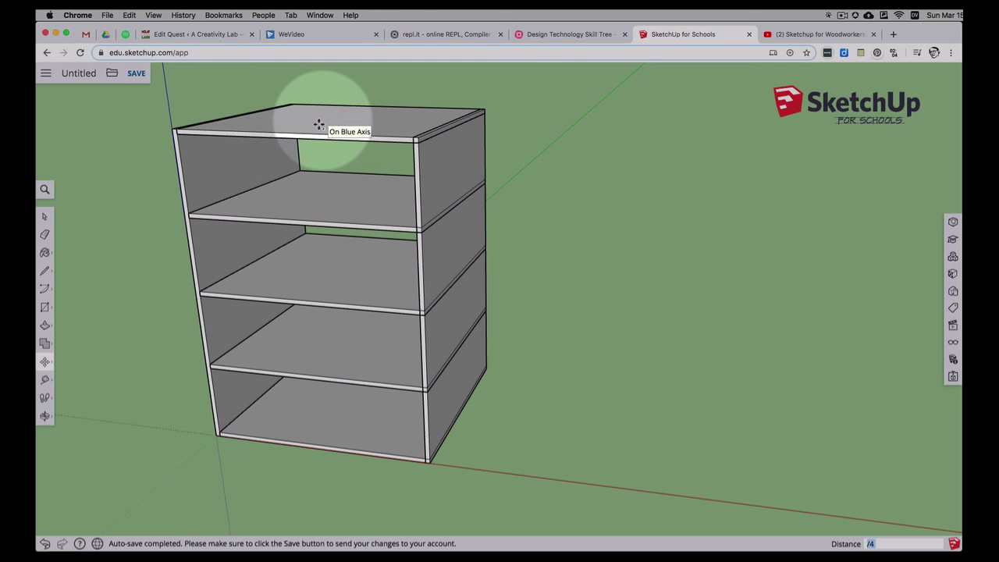
# - Measure the vertical spacing between successive shelves along the front edge of the first side board
pyautogui.click(46, 381)
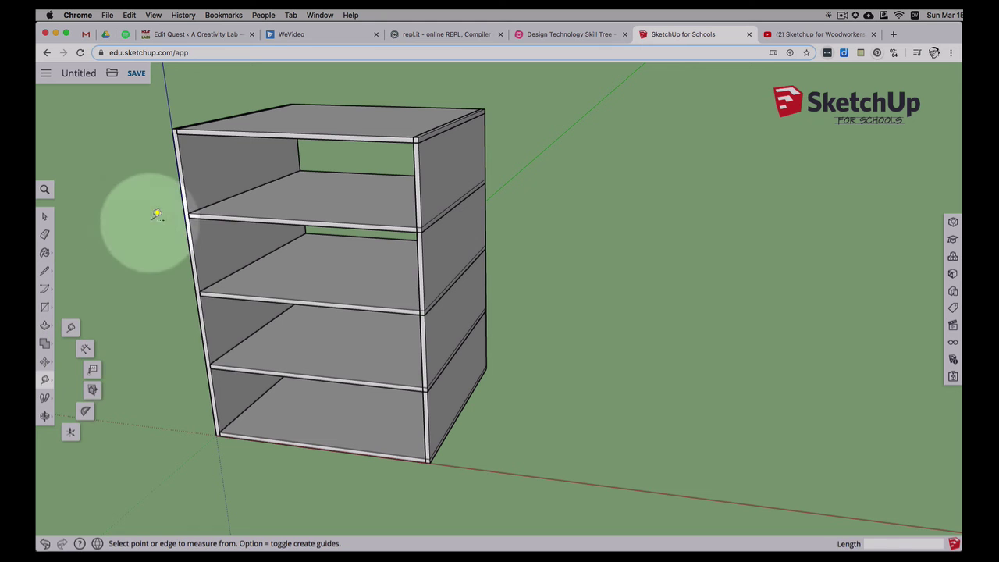
pyautogui.click(177, 133)
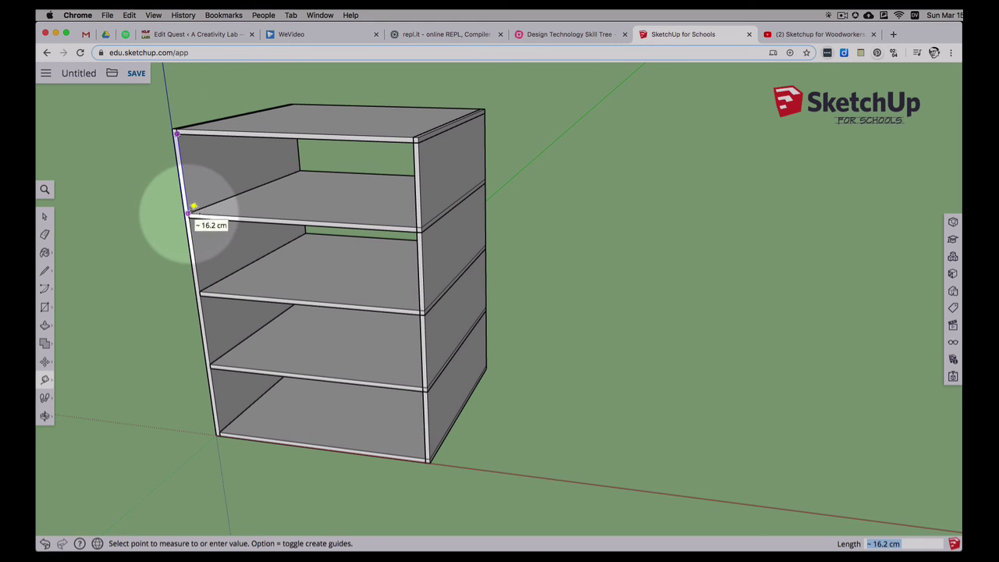
pyautogui.click(195, 222)
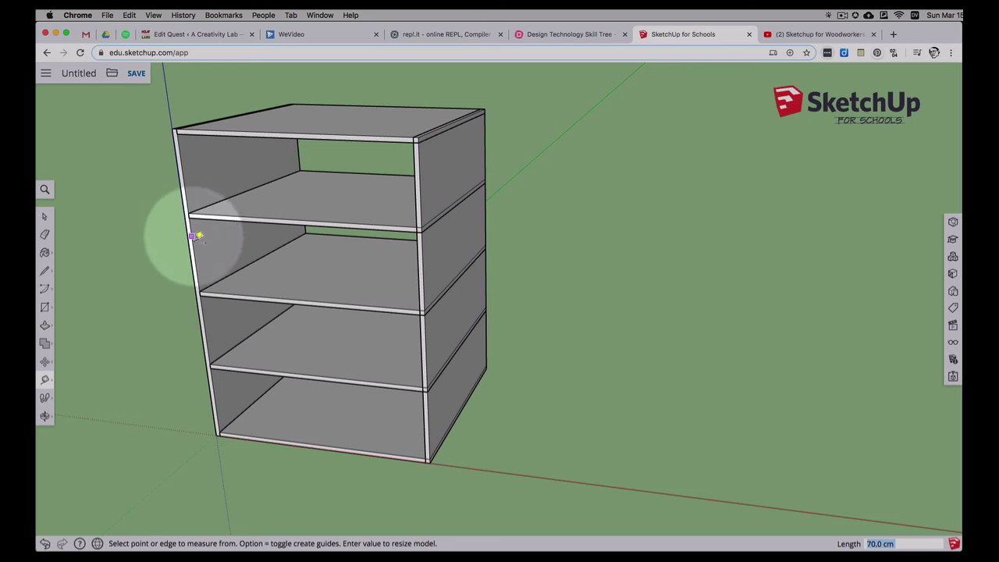
pyautogui.click(200, 291)
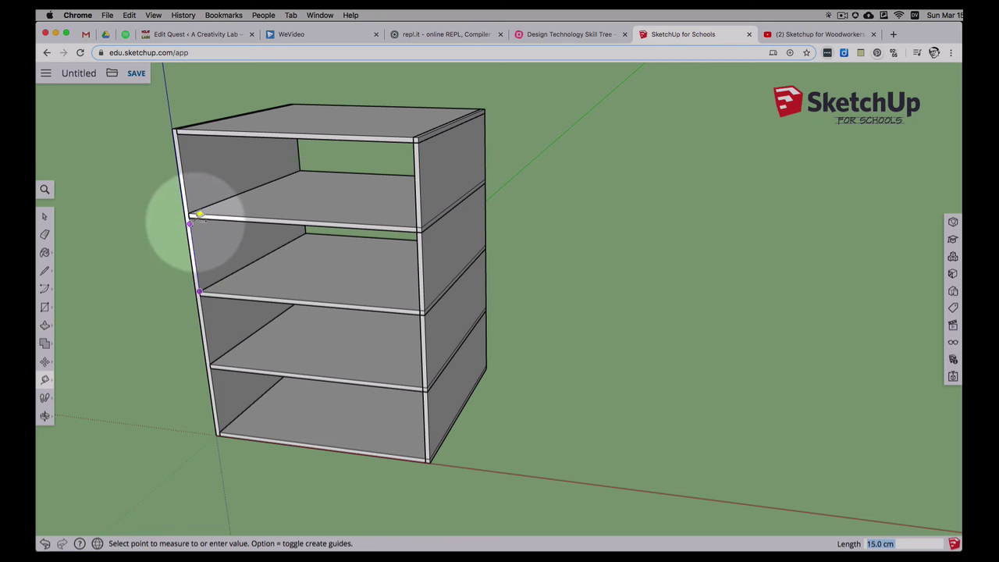
pyautogui.click(200, 292)
pyautogui.click(201, 293)
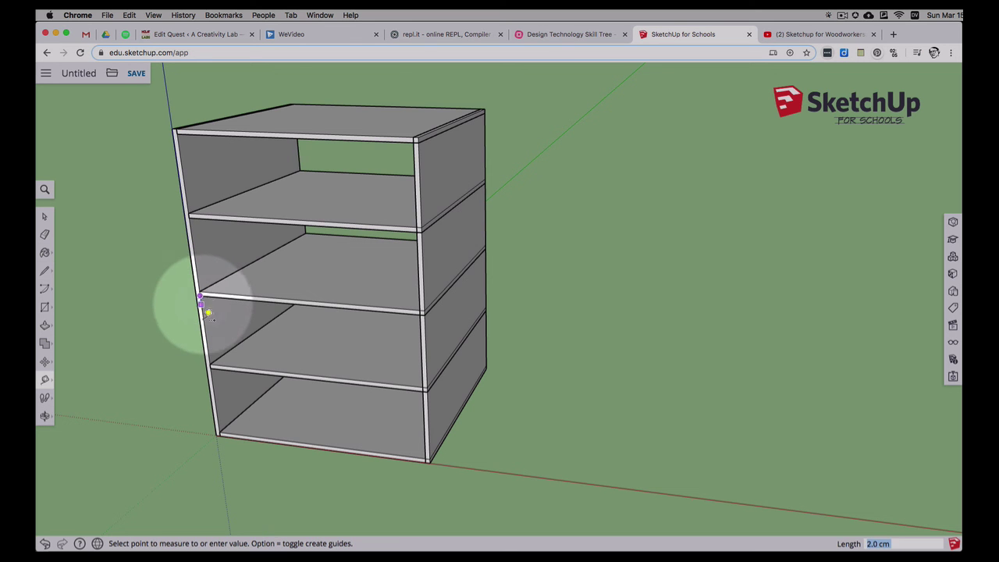
pyautogui.click(211, 367)
pyautogui.click(211, 368)
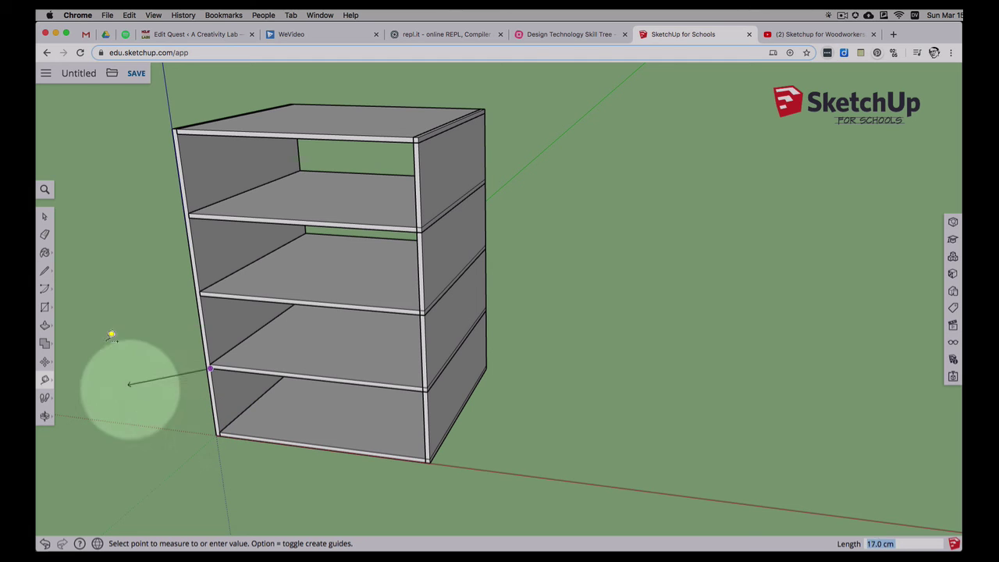
pyautogui.click(44, 217)
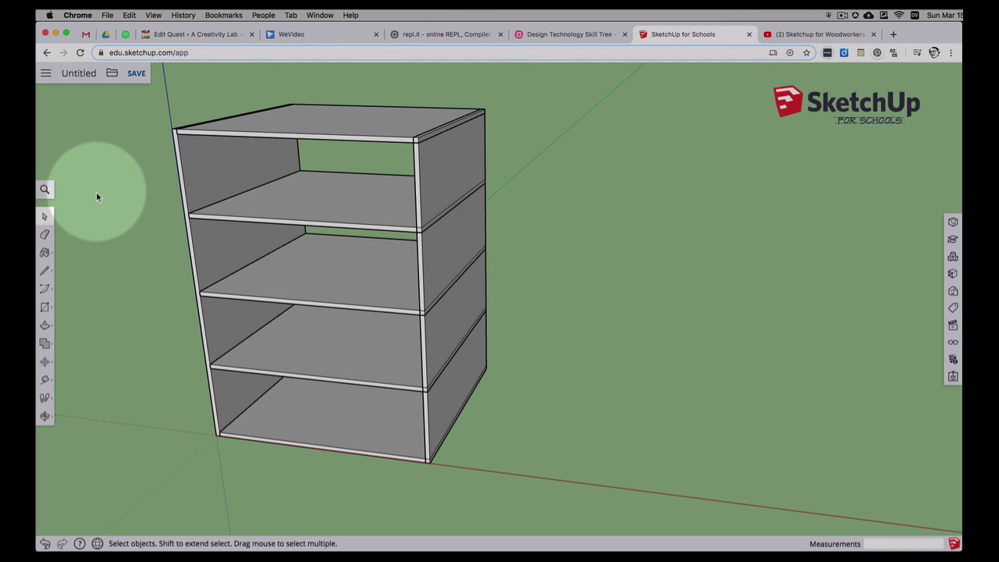